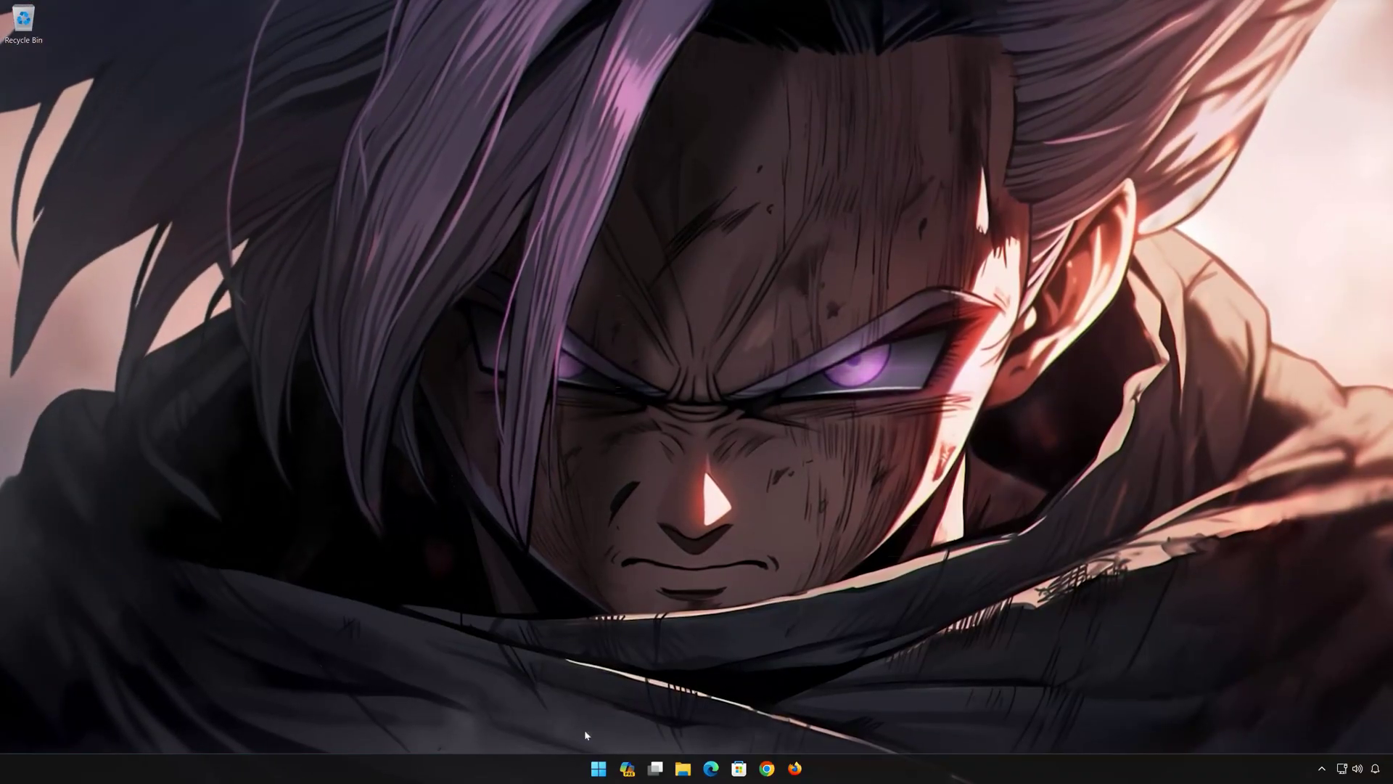
Search Start for cmd and launch Command Prompt as administrator.
left_click(599, 764)
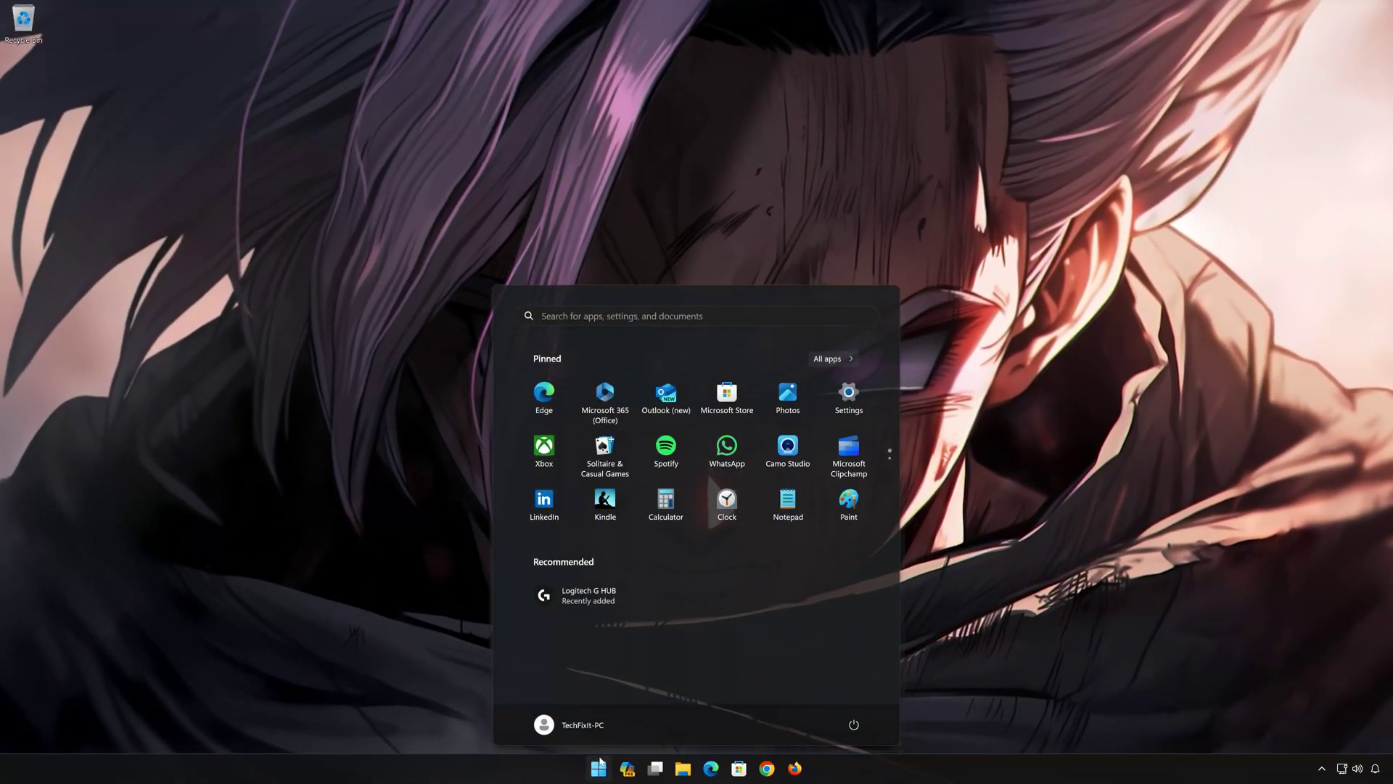
type("cmd")
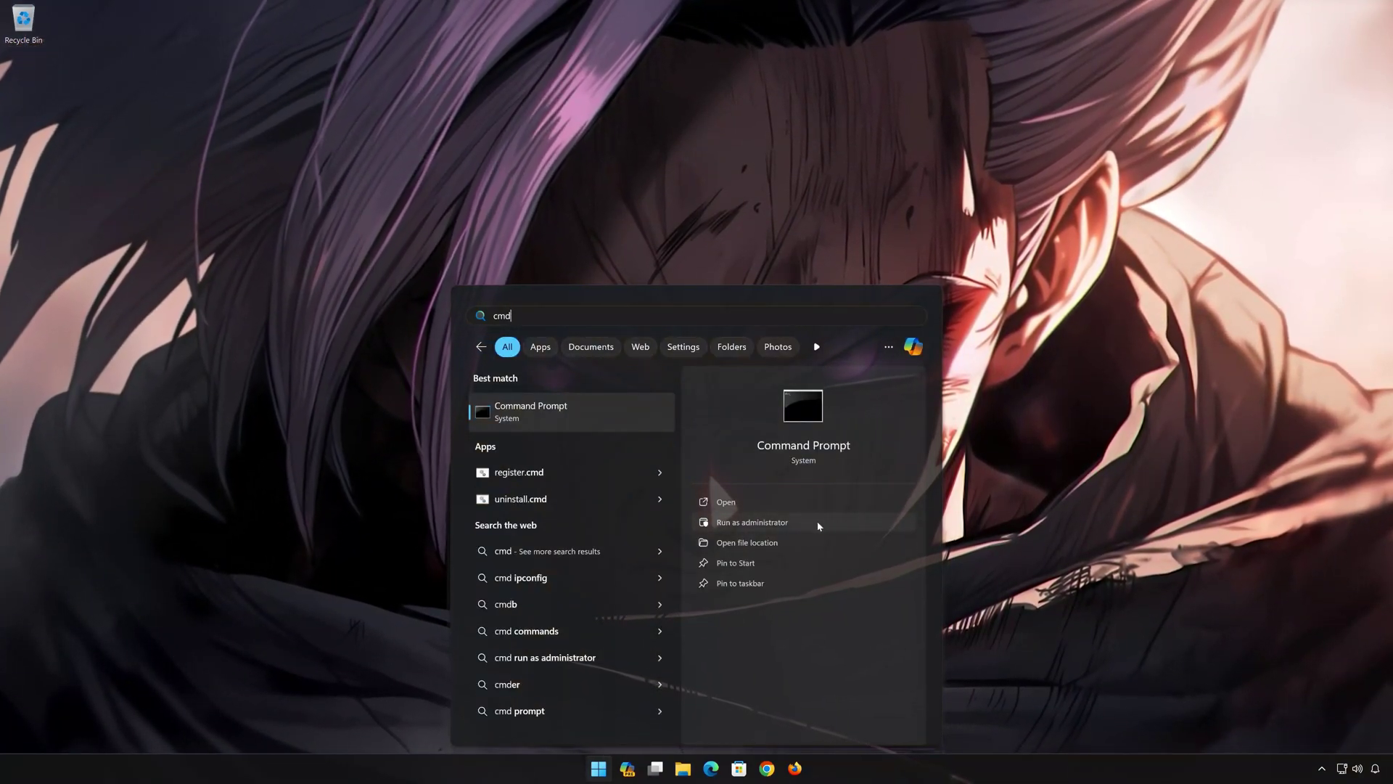
left_click(818, 523)
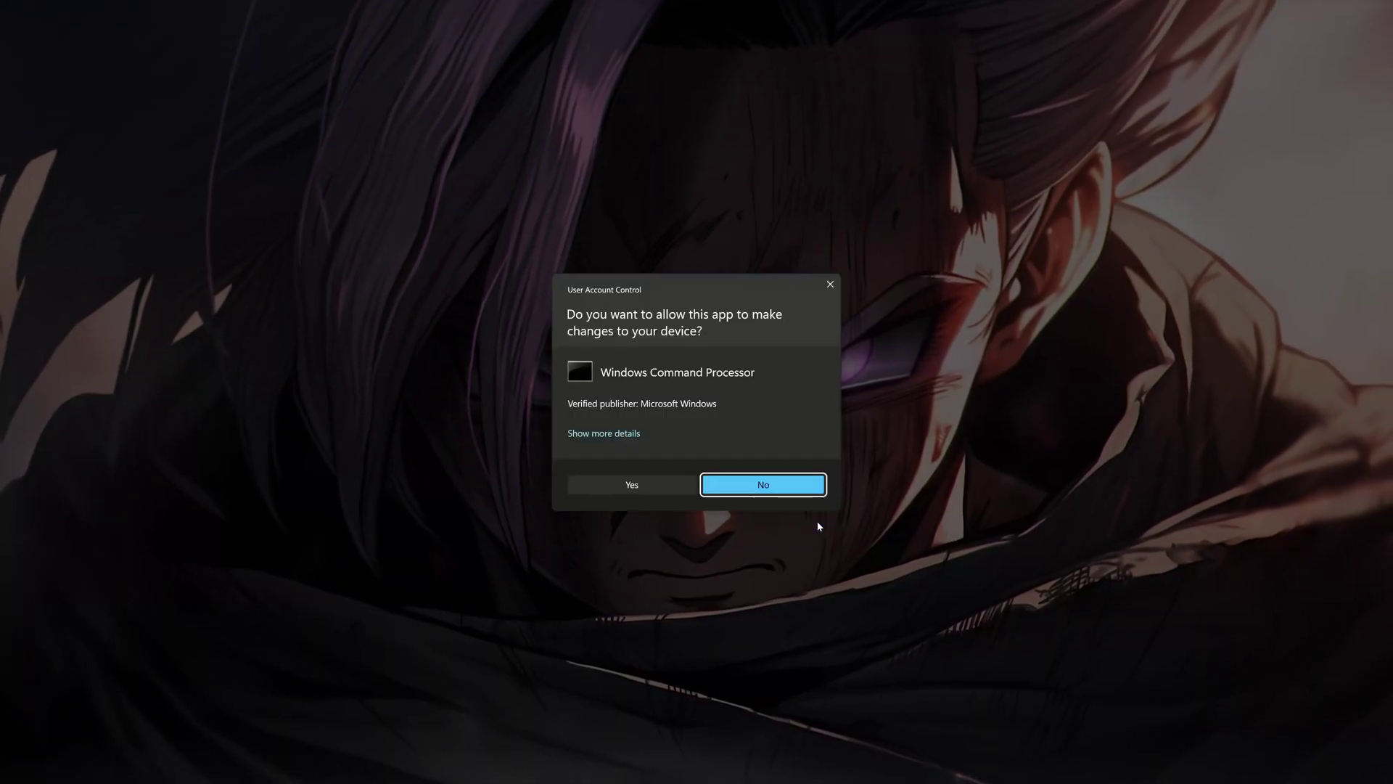
Approve the UAC prompt and release the IP address with ipconfig /release.
left_click(638, 489)
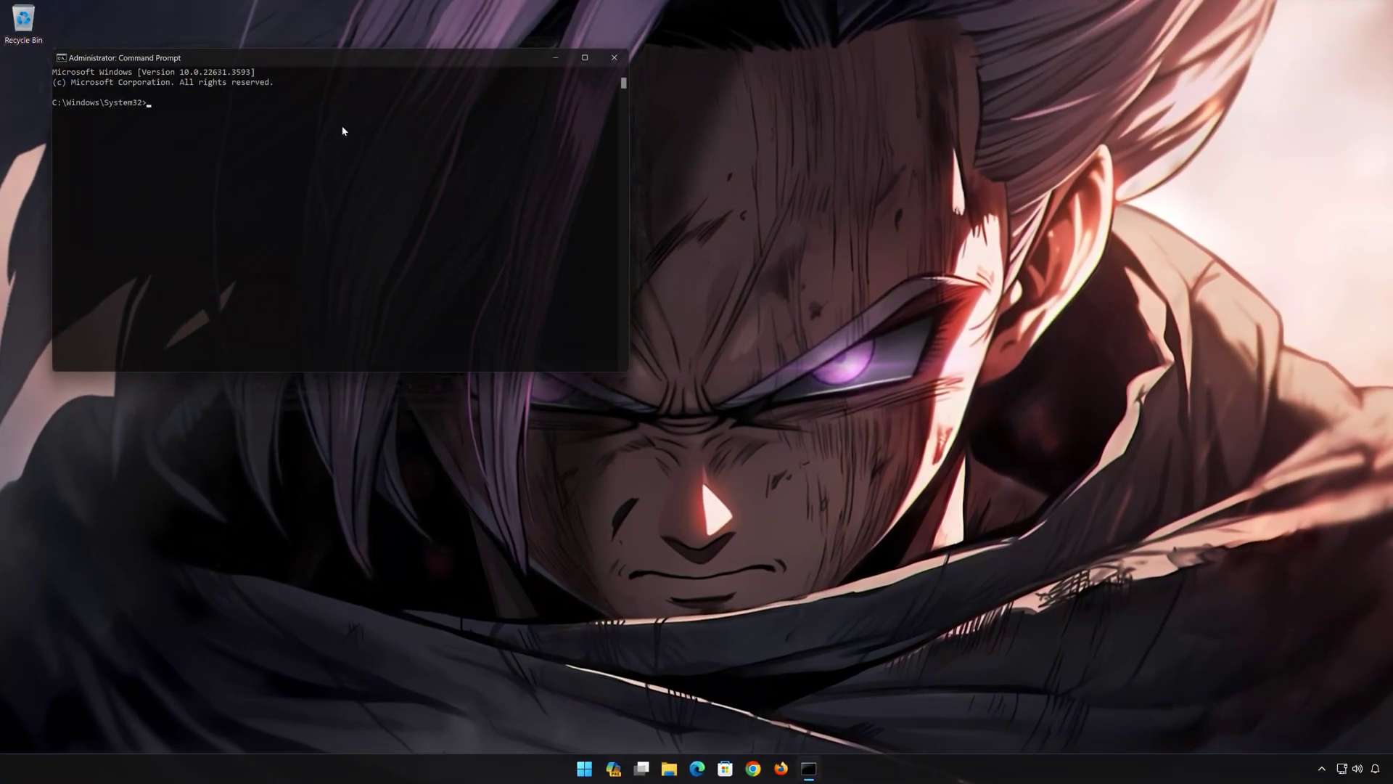
left_click_drag(394, 64, 763, 168)
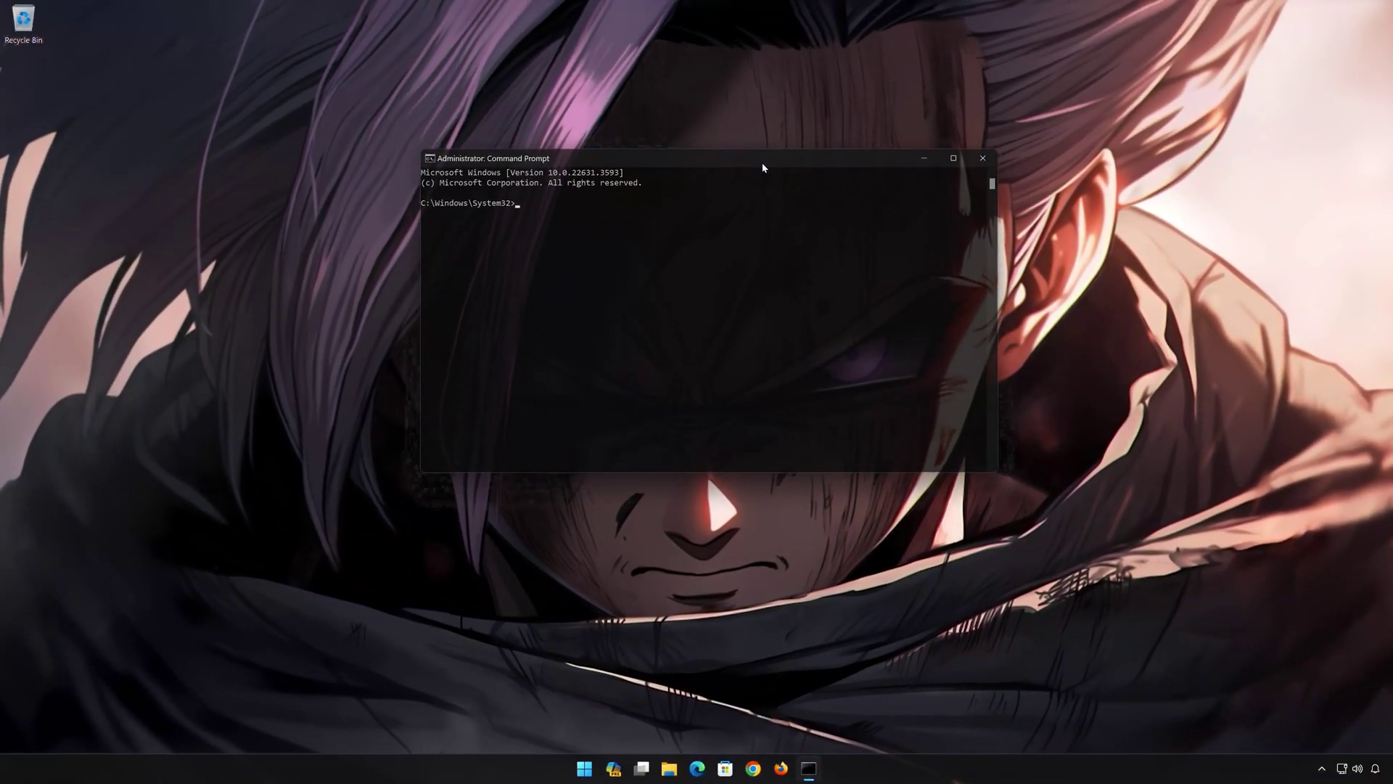
type("i")
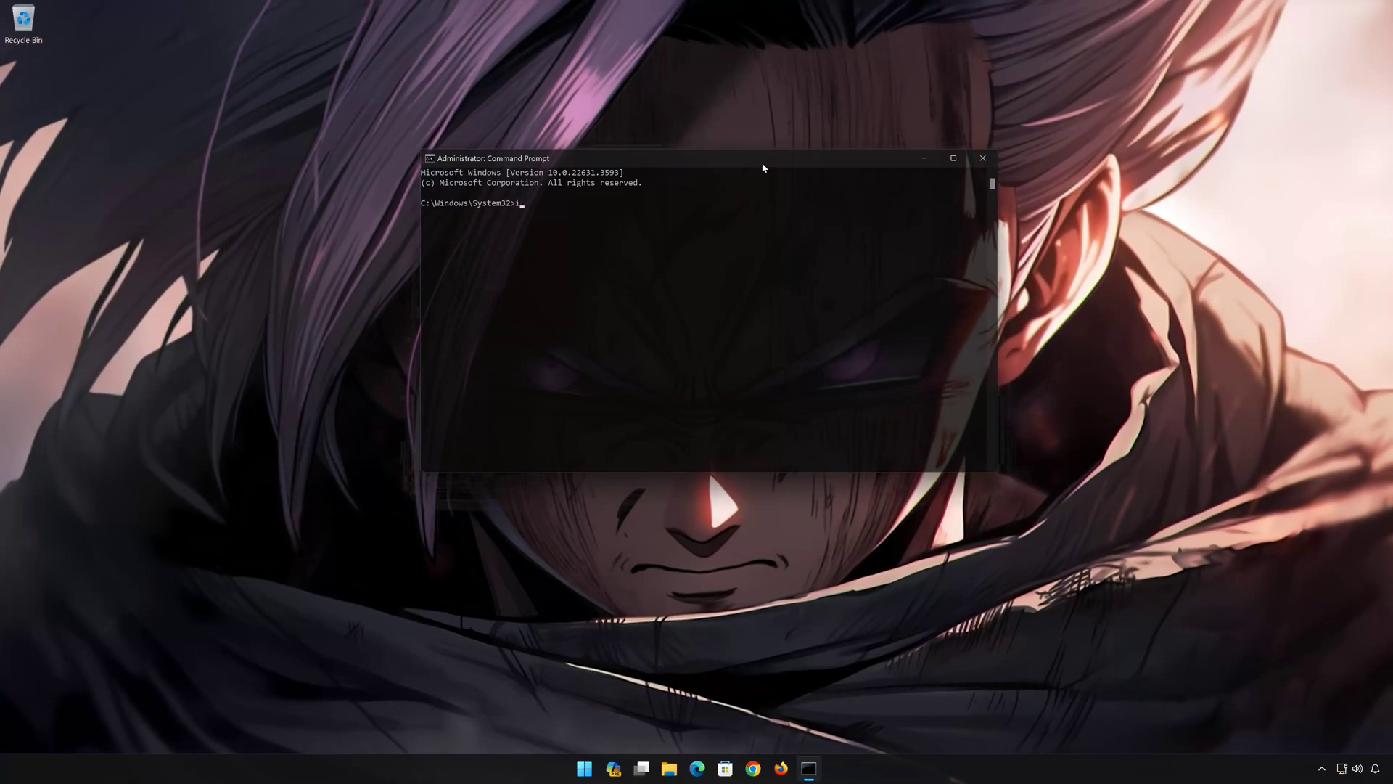
type("pconf")
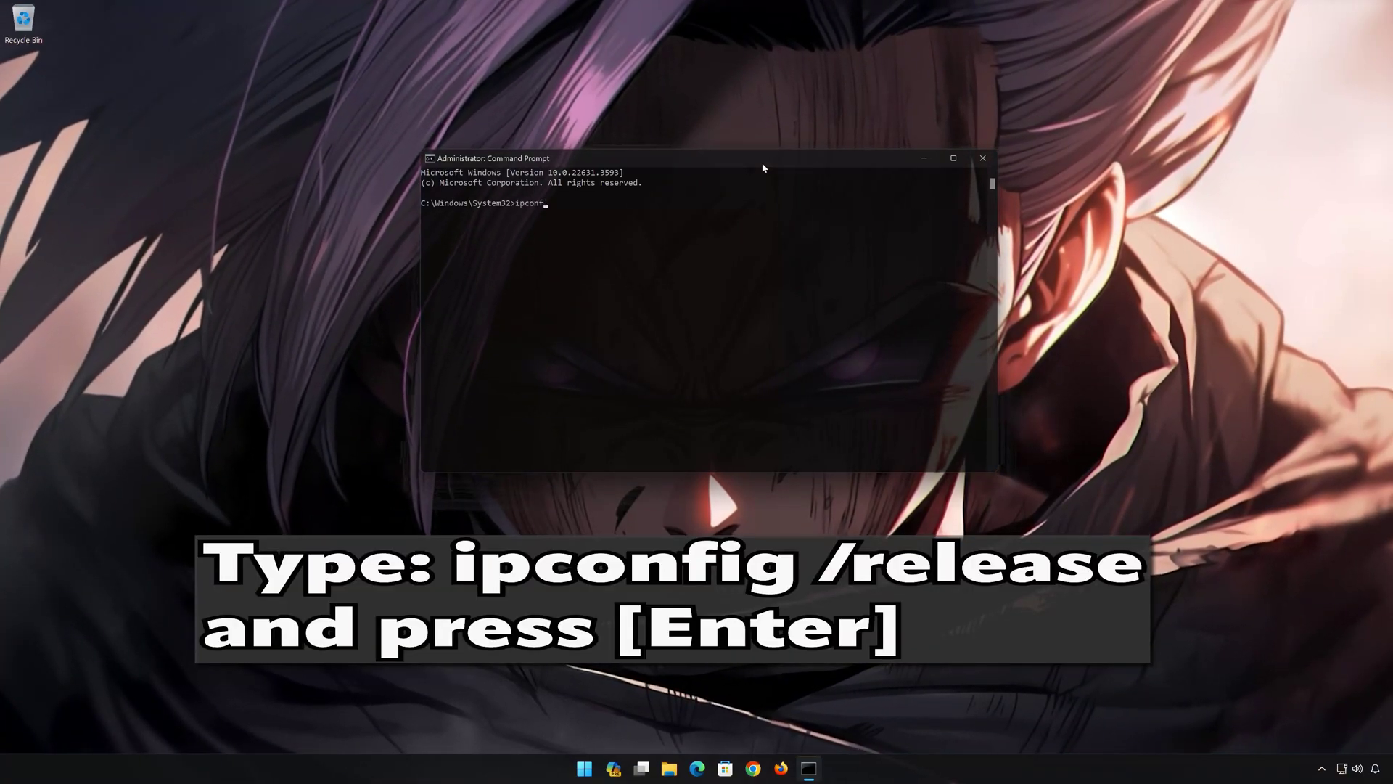
type("ig")
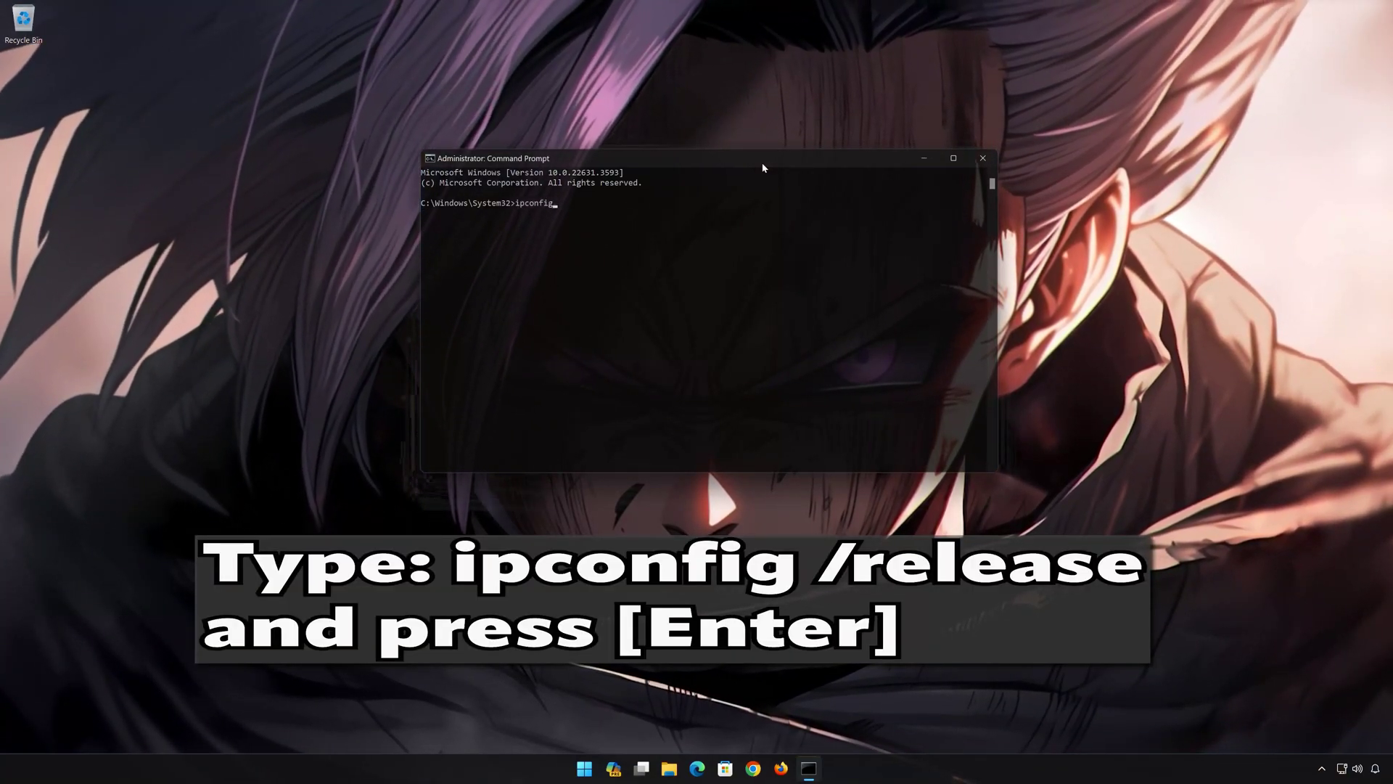
type(" /re")
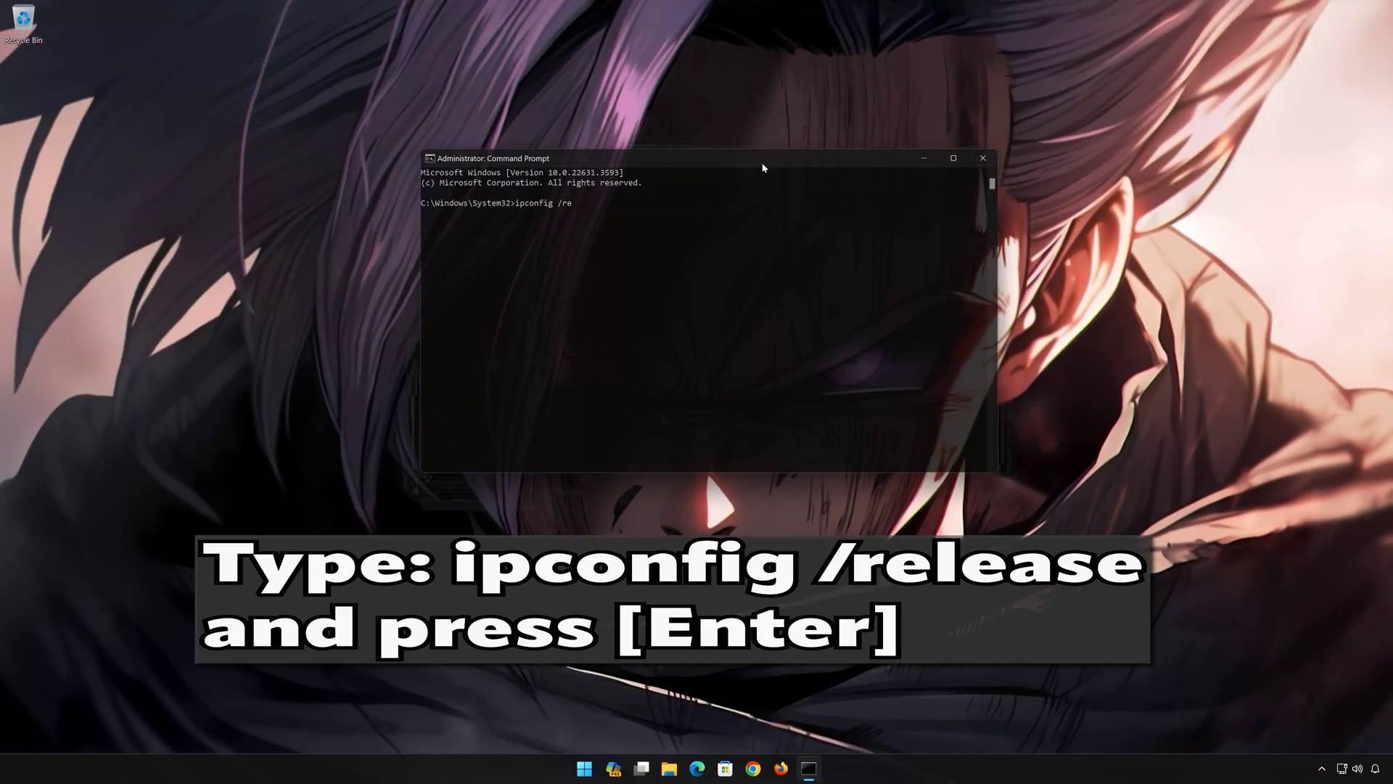
type("lease")
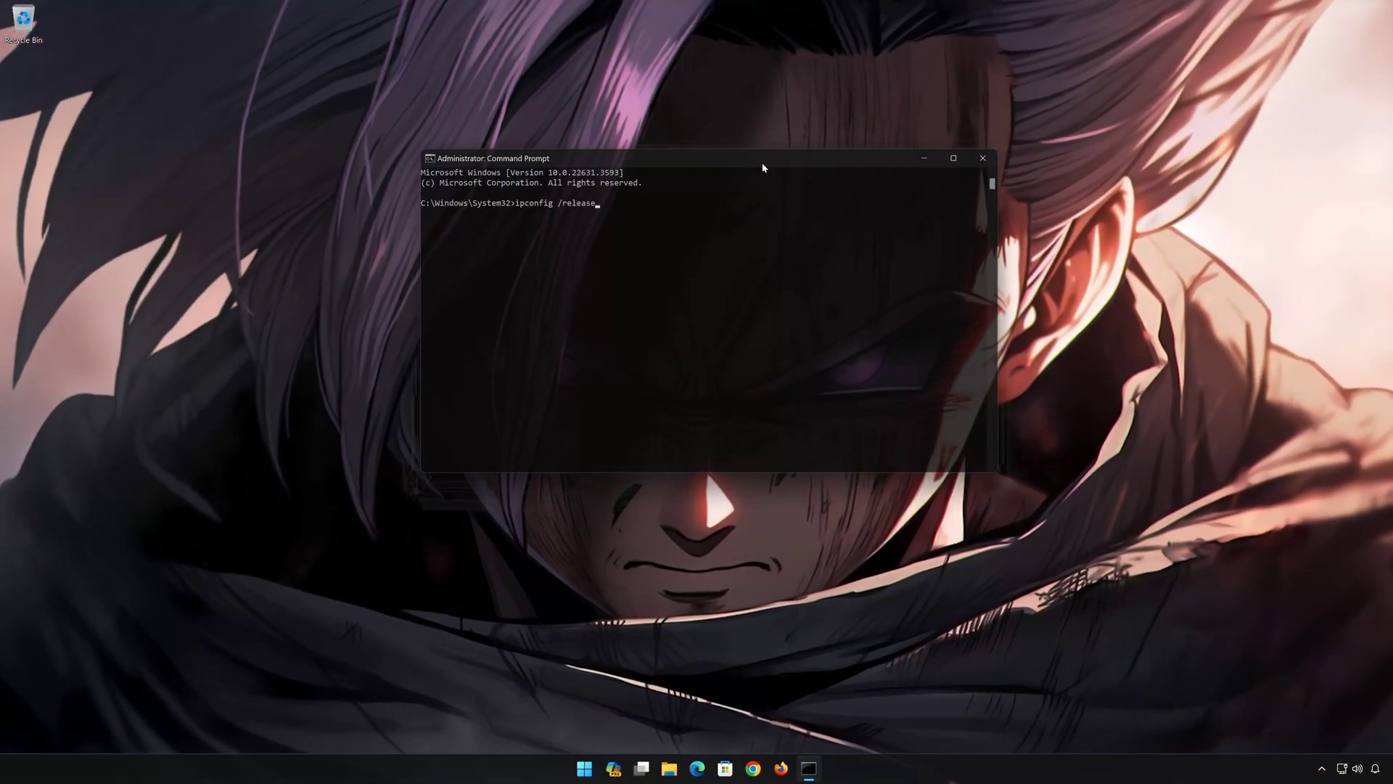
key("Return")
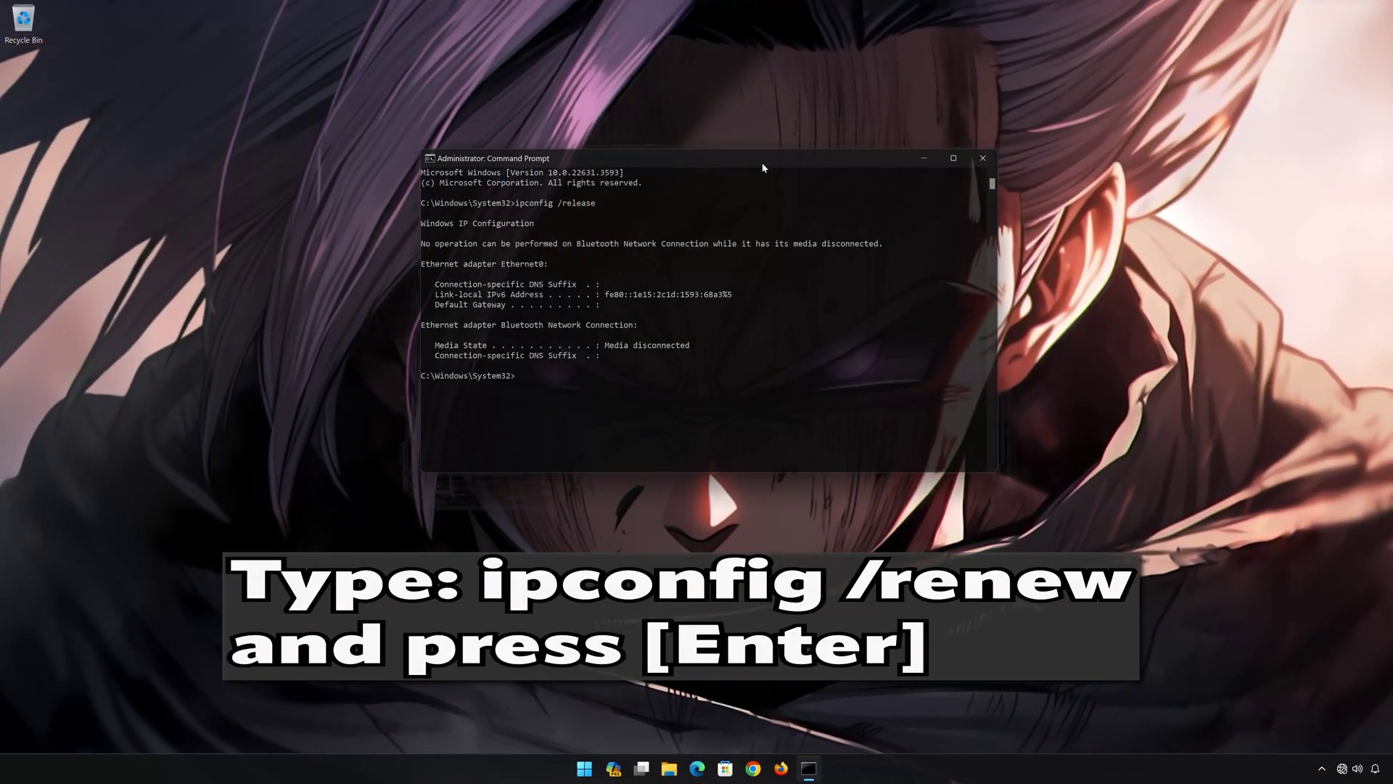
Renew the IP, flush the DNS cache with ipconfig /flushdns, and exit the console.
type("ipconfi")
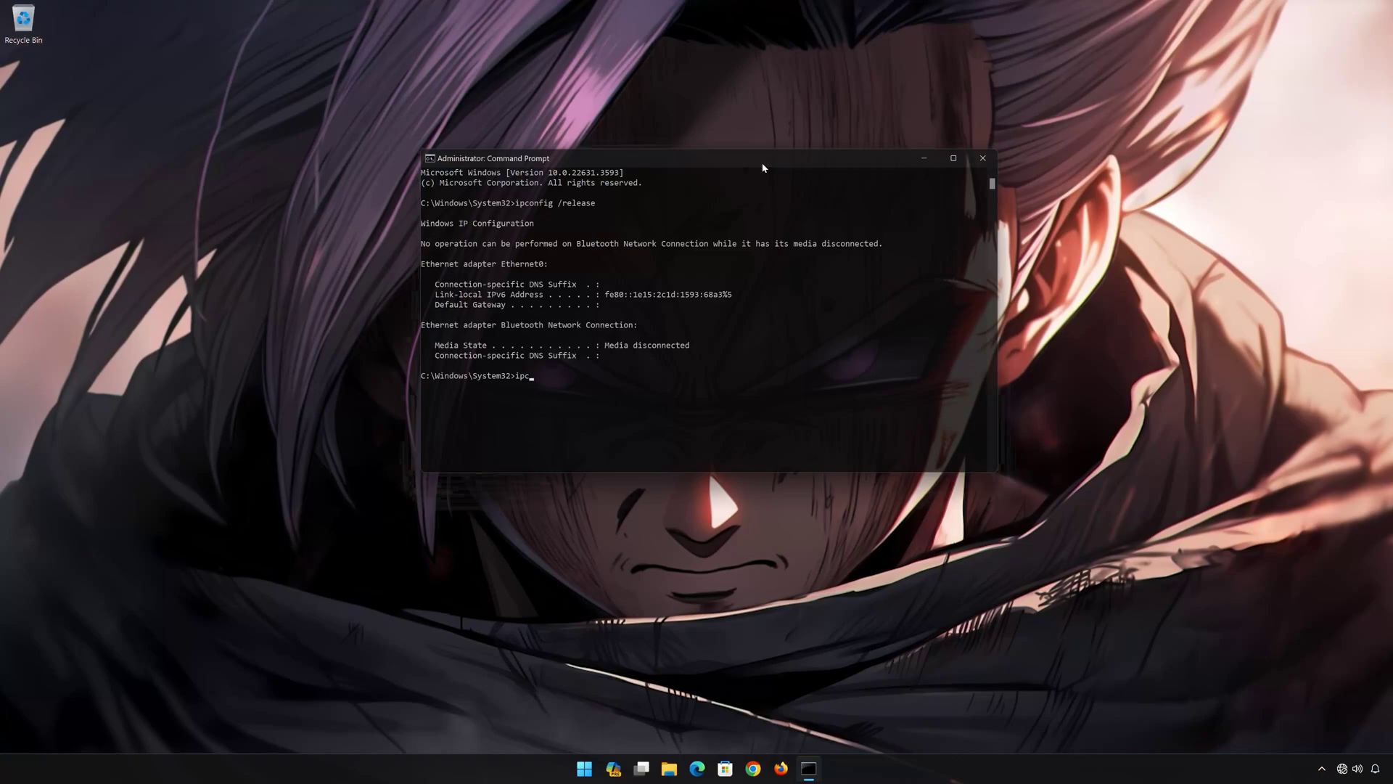
type("g /flush")
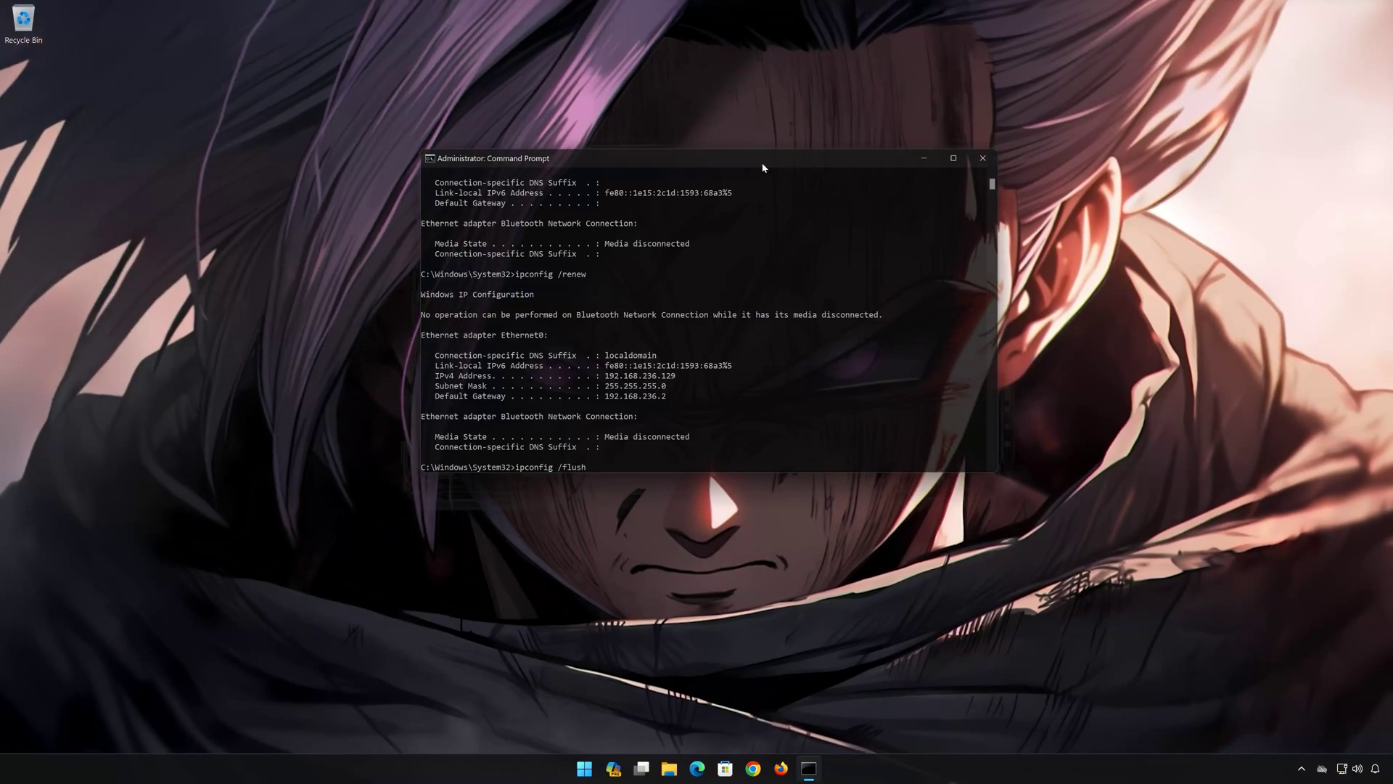
type("dns")
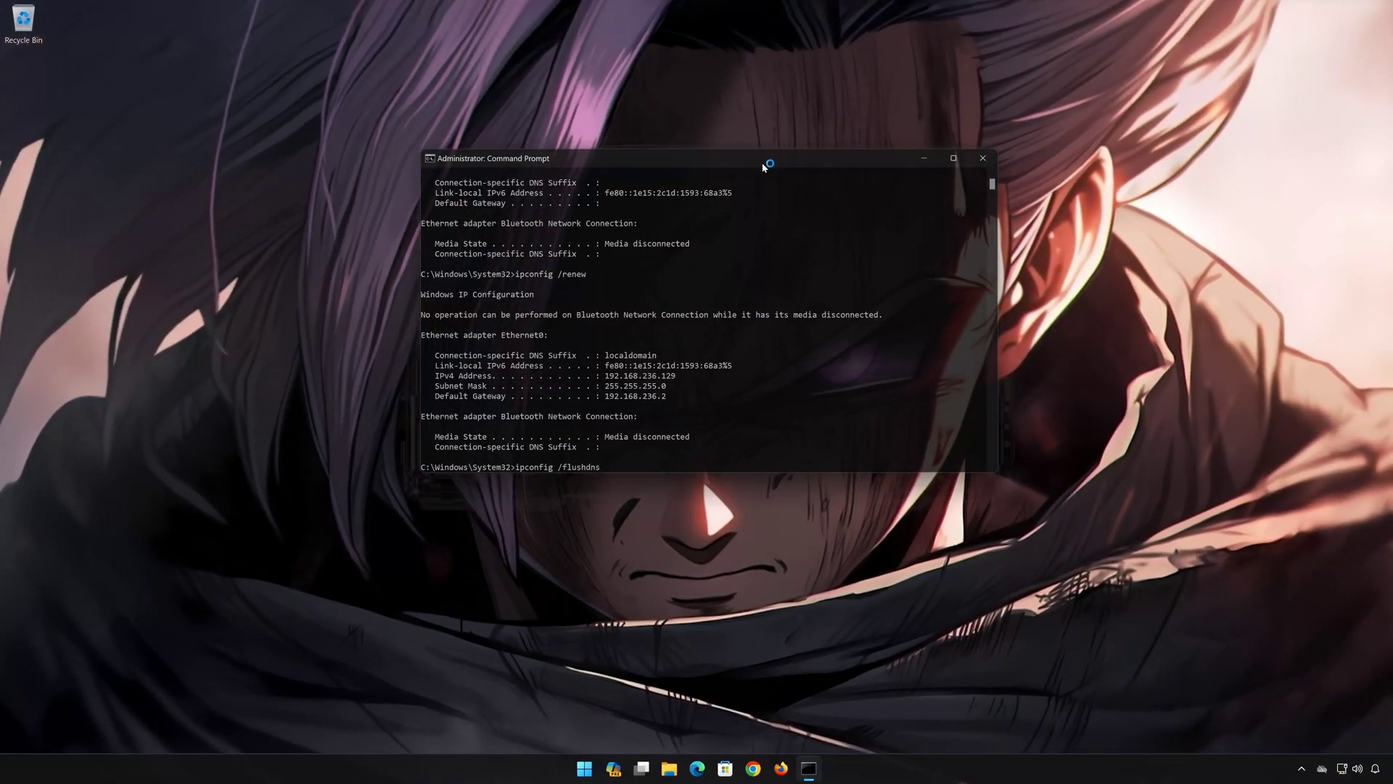
key("Return")
type("exi")
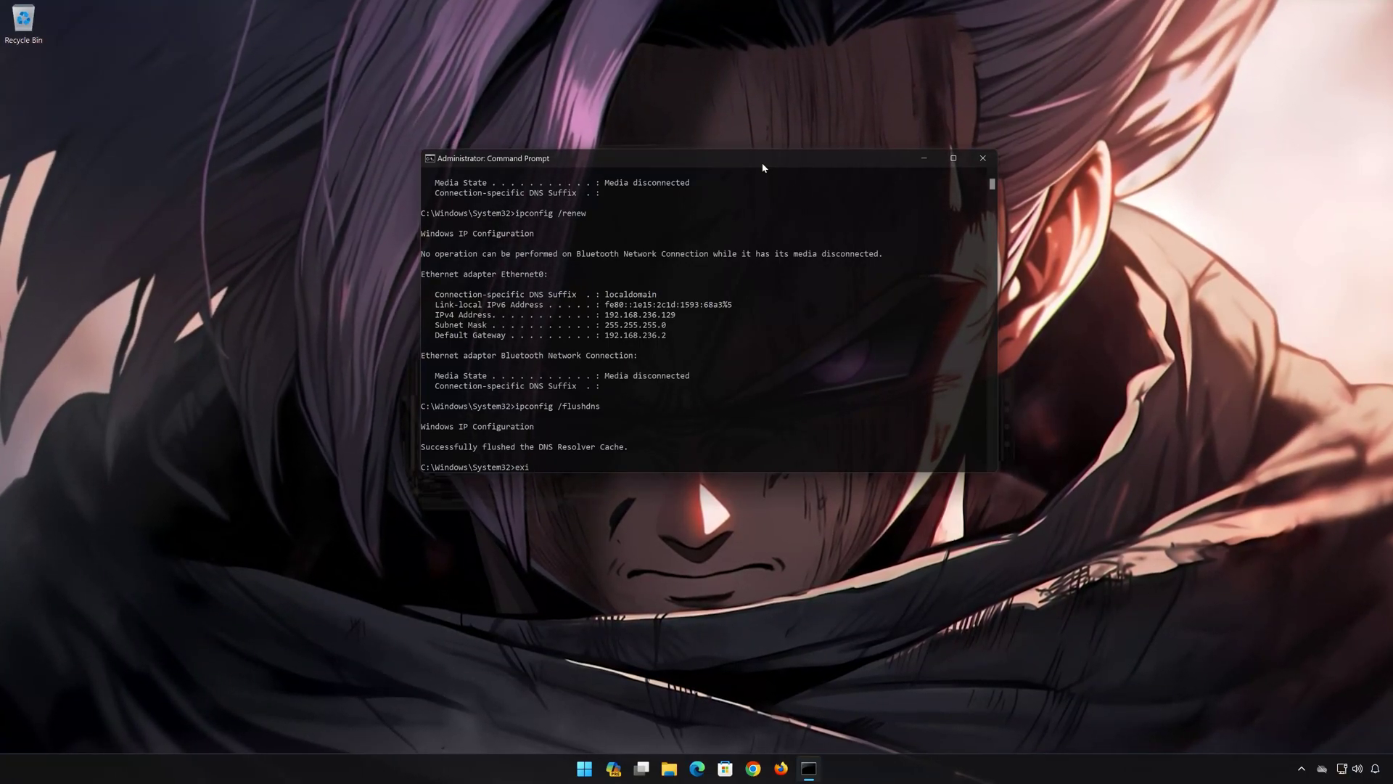
type("t")
key("Return")
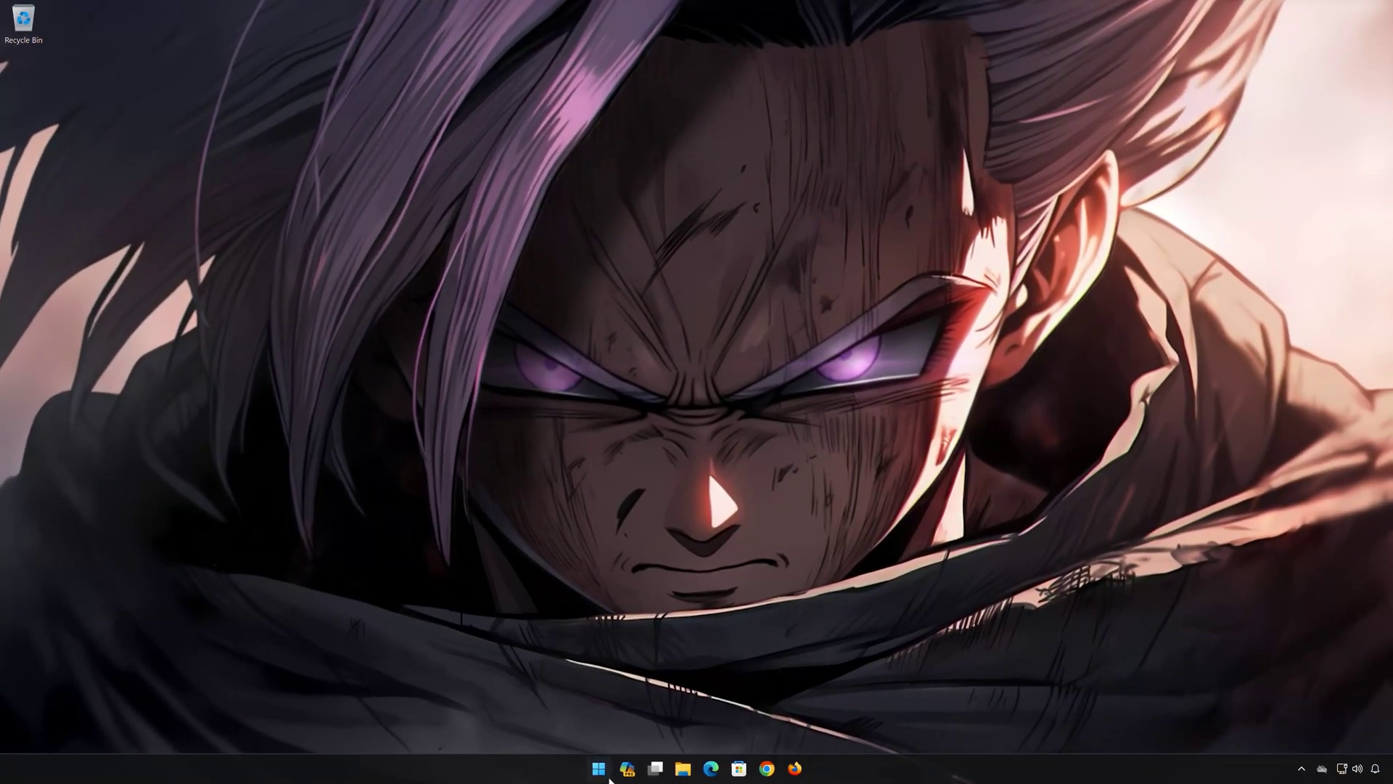
Restart the PC, then search the Start menu for 'control panel'.
left_click(608, 778)
left_click(853, 724)
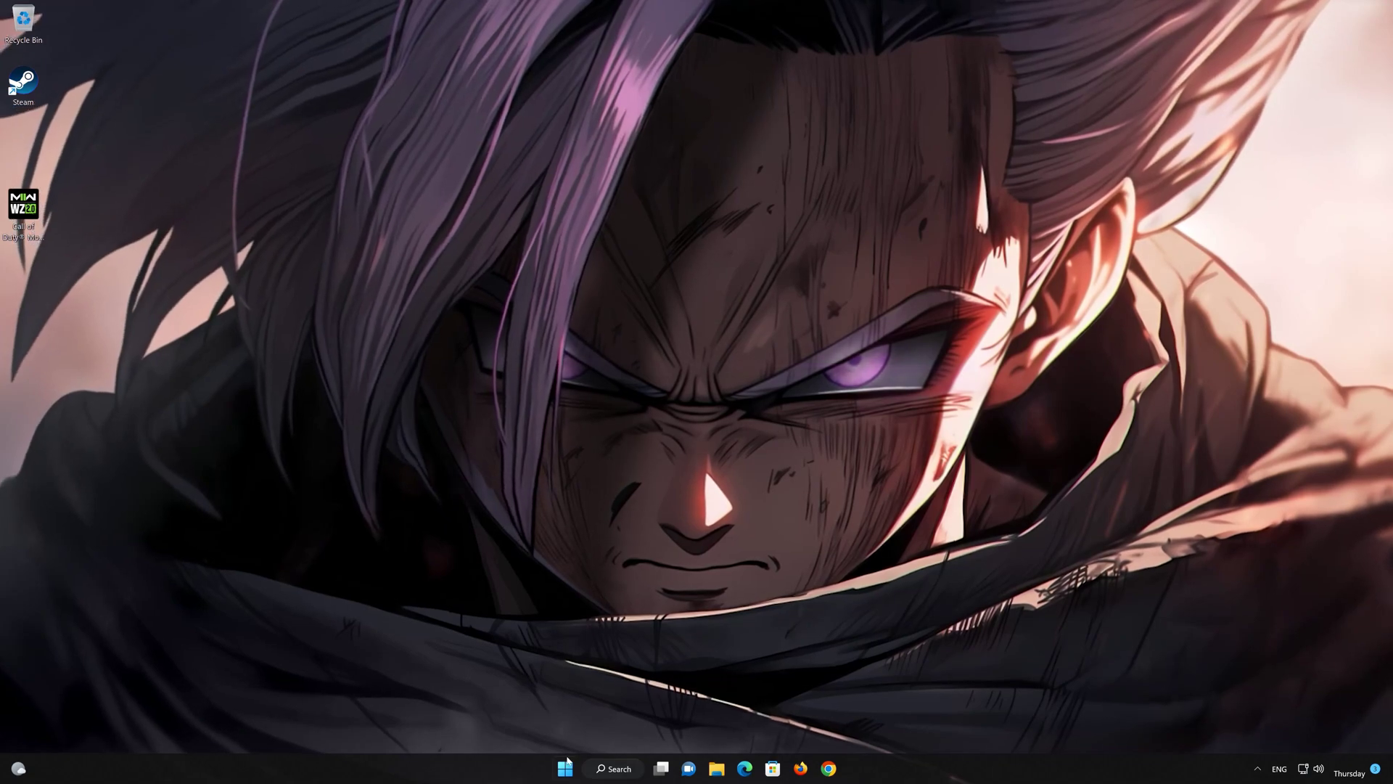
left_click(564, 768)
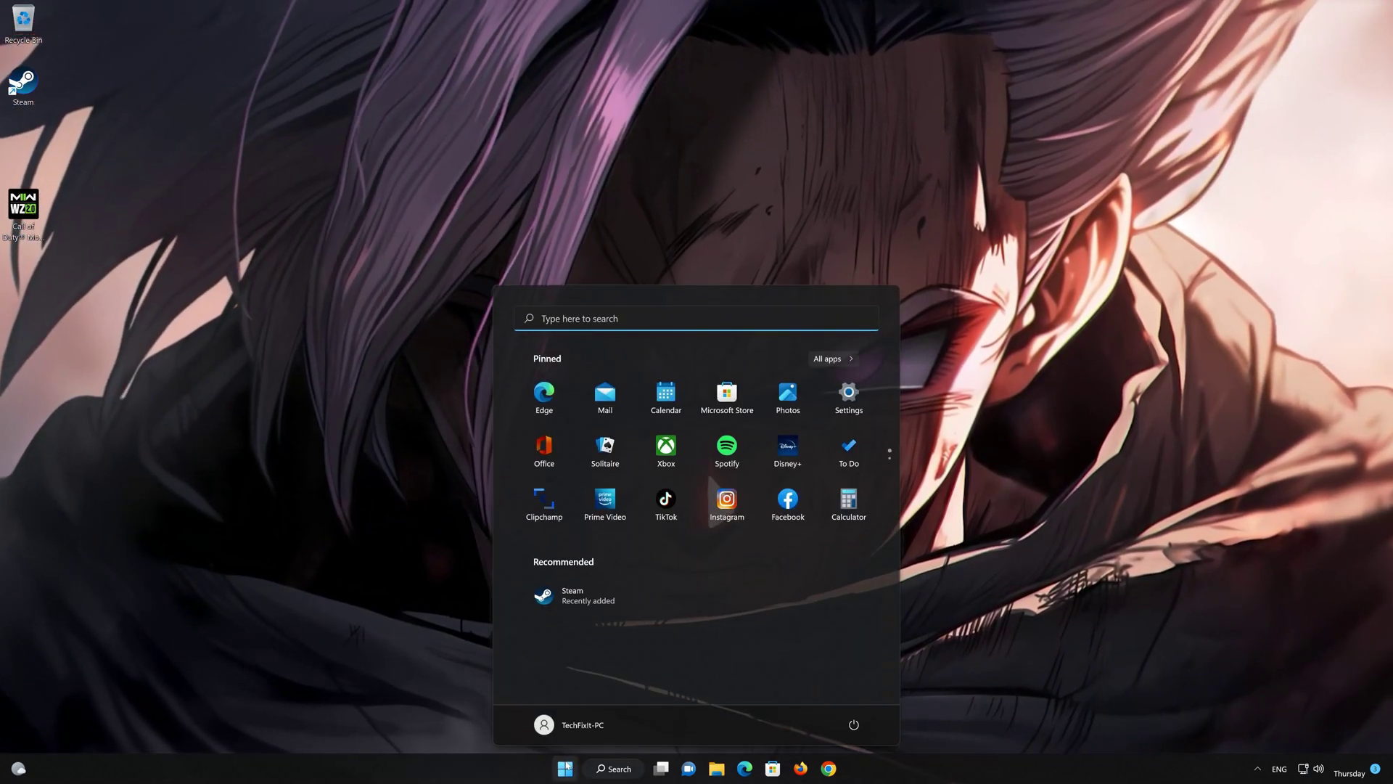
type("contro")
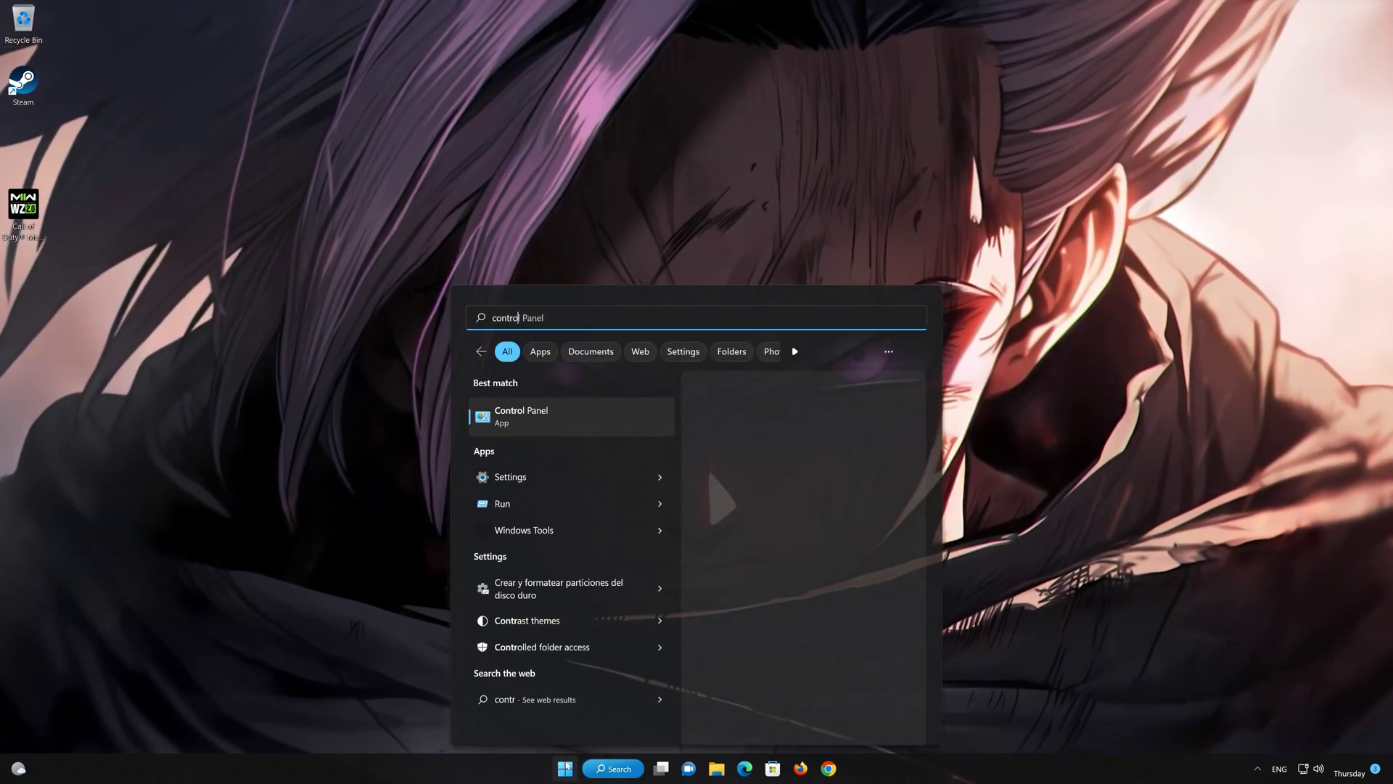
type("l panel")
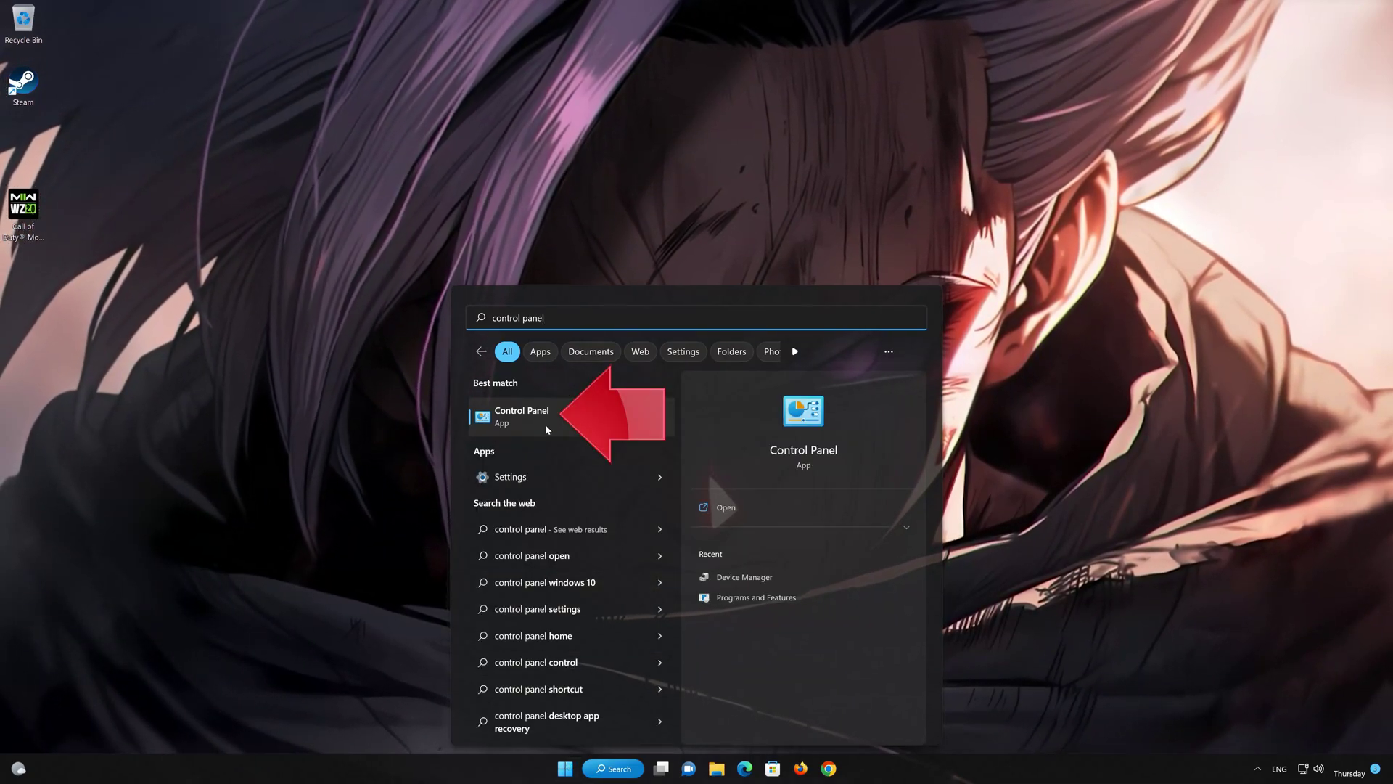
Go from Control Panel through Network and Internet to Network and Sharing Center.
left_click(560, 419)
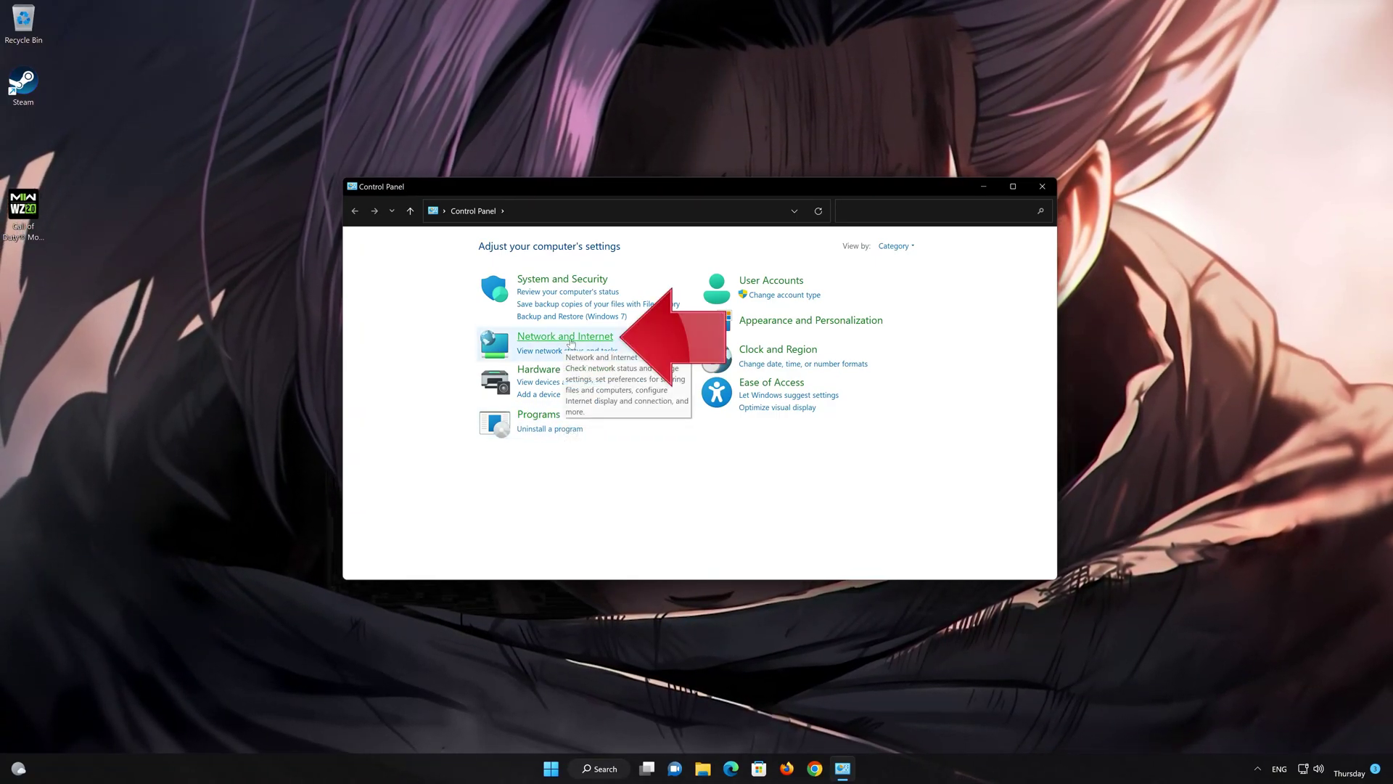
left_click(572, 339)
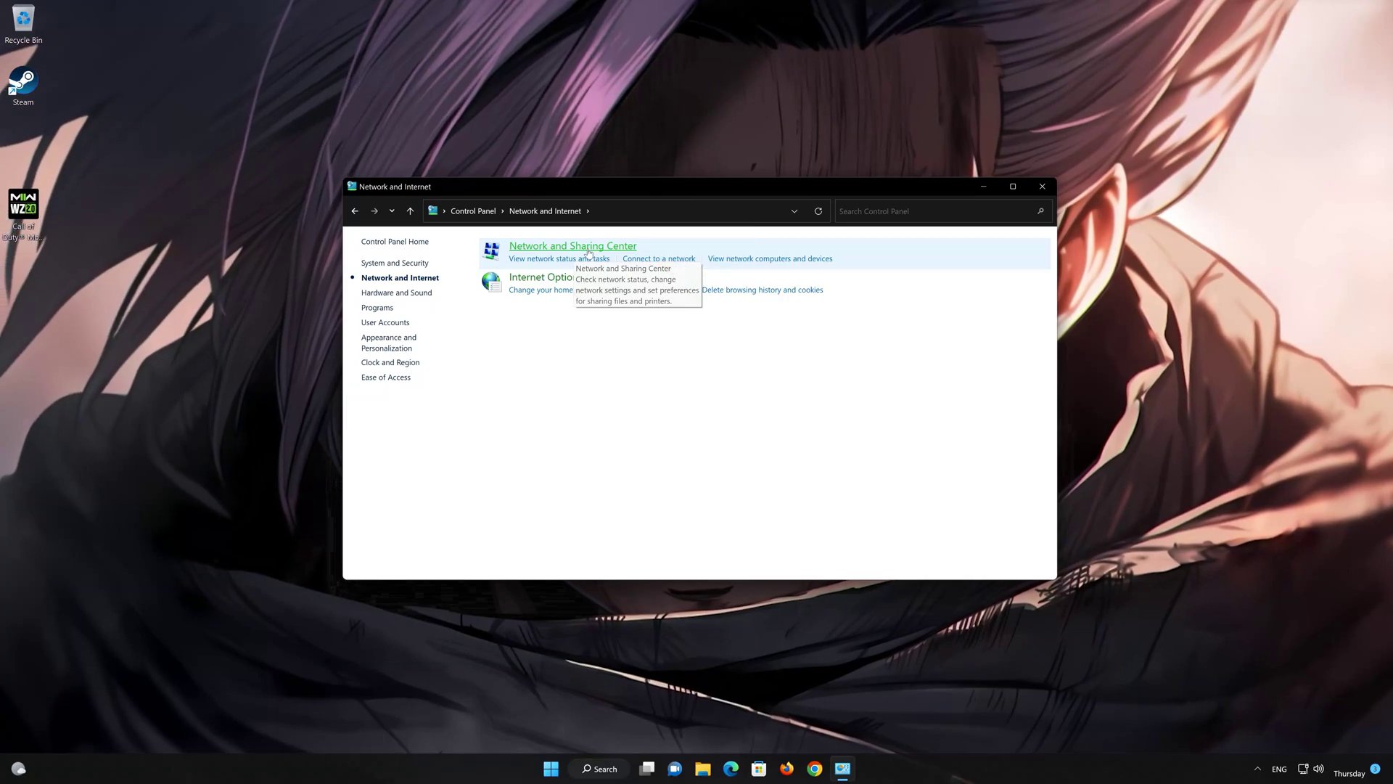
left_click(588, 251)
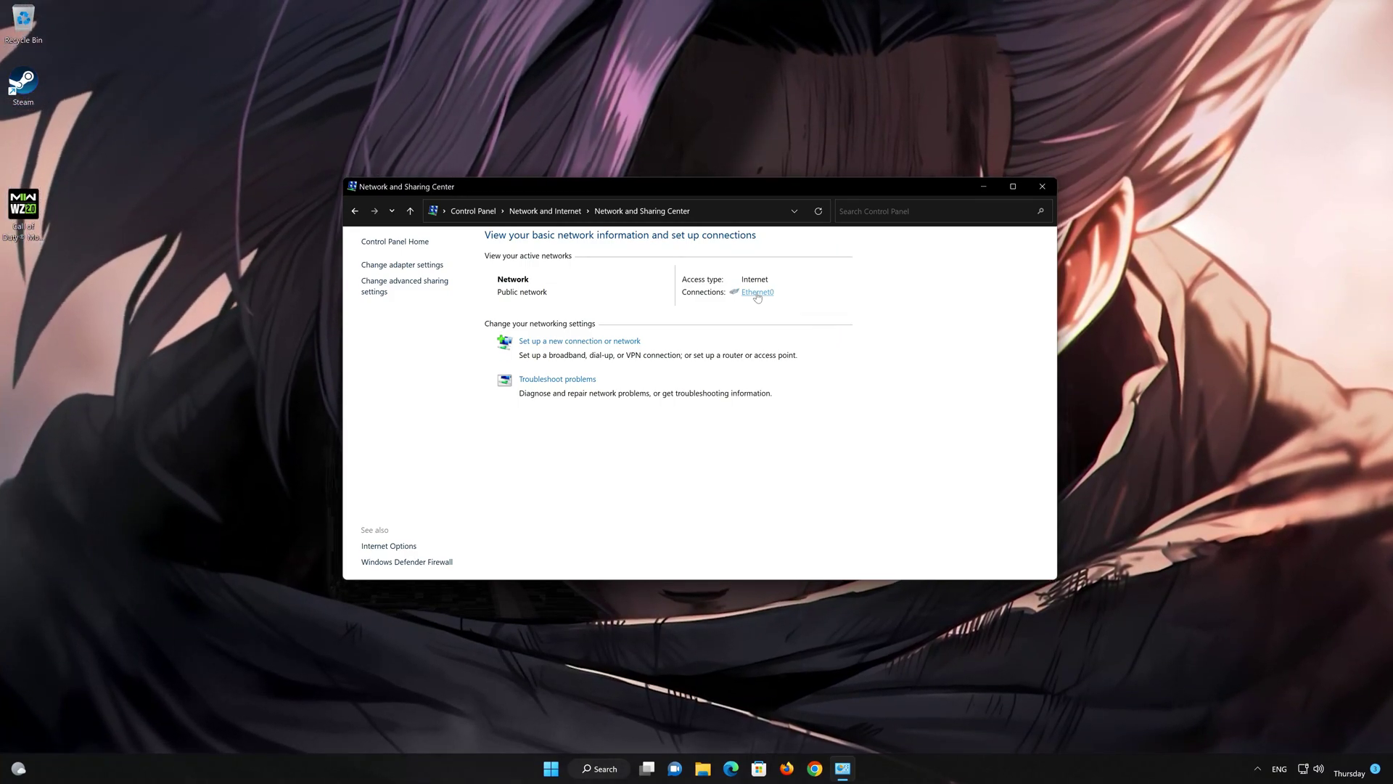
Open Ethernet0's status and properties, selecting Internet Protocol Version 4 (TCP/IPv4).
left_click(757, 293)
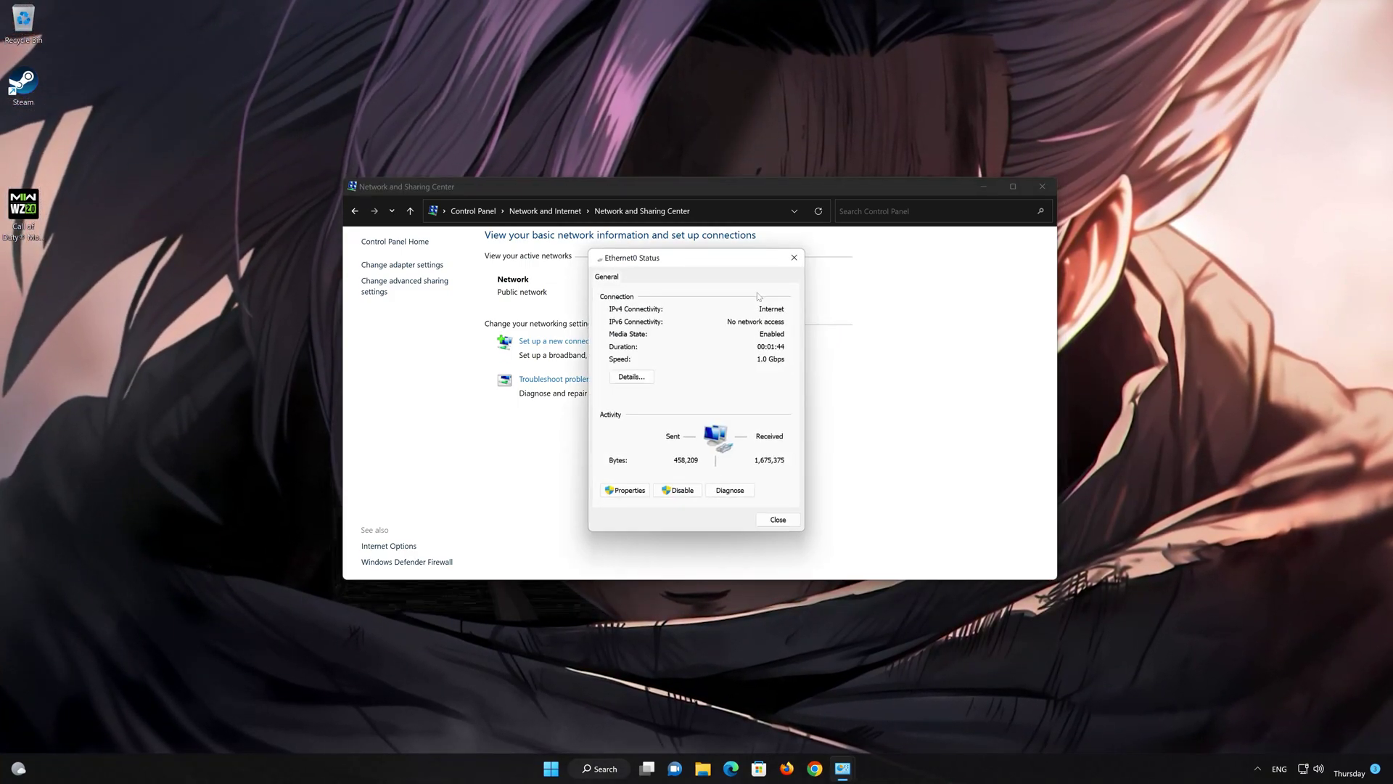
left_click(634, 491)
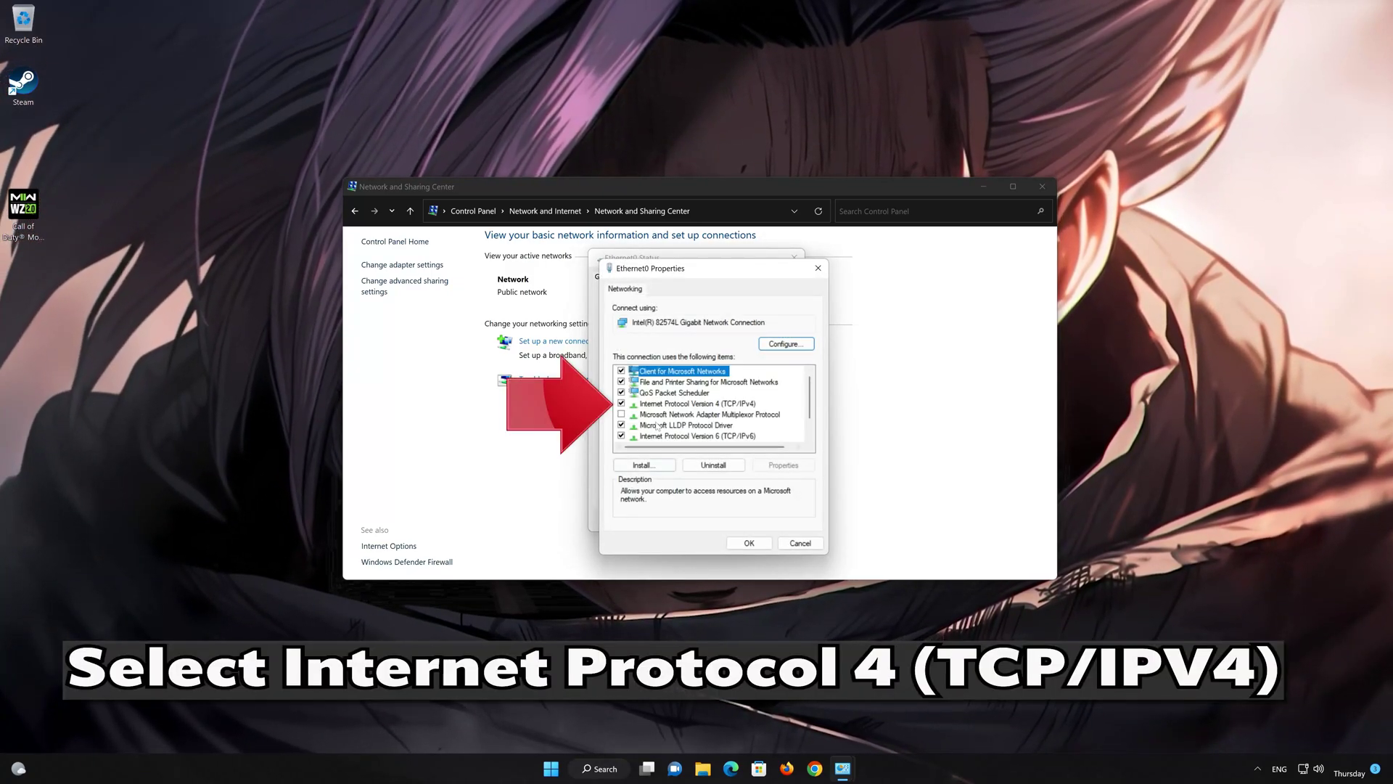
left_click(659, 407)
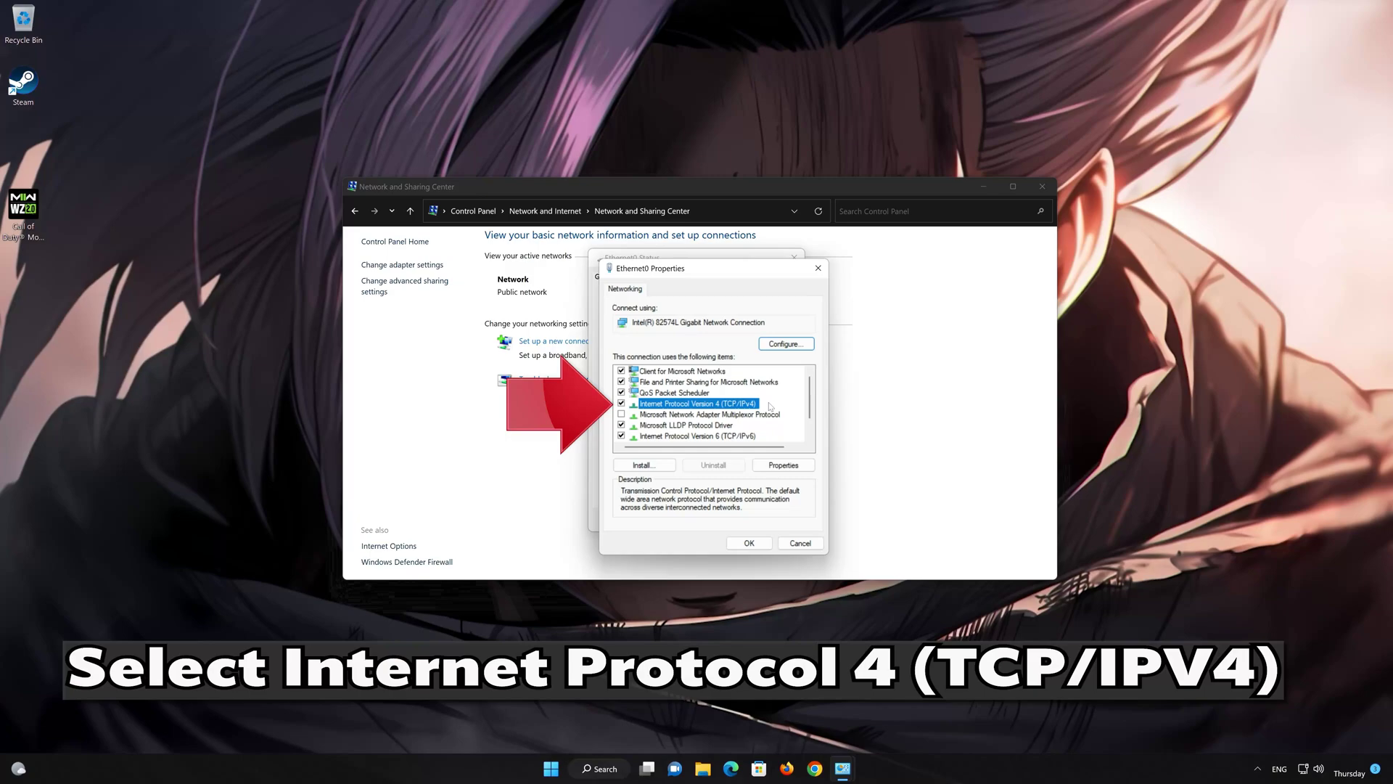
Set IPv4 DNS servers to 8.8.8.8 and 8.8.4.4, then close the Ethernet0 windows.
left_click(784, 465)
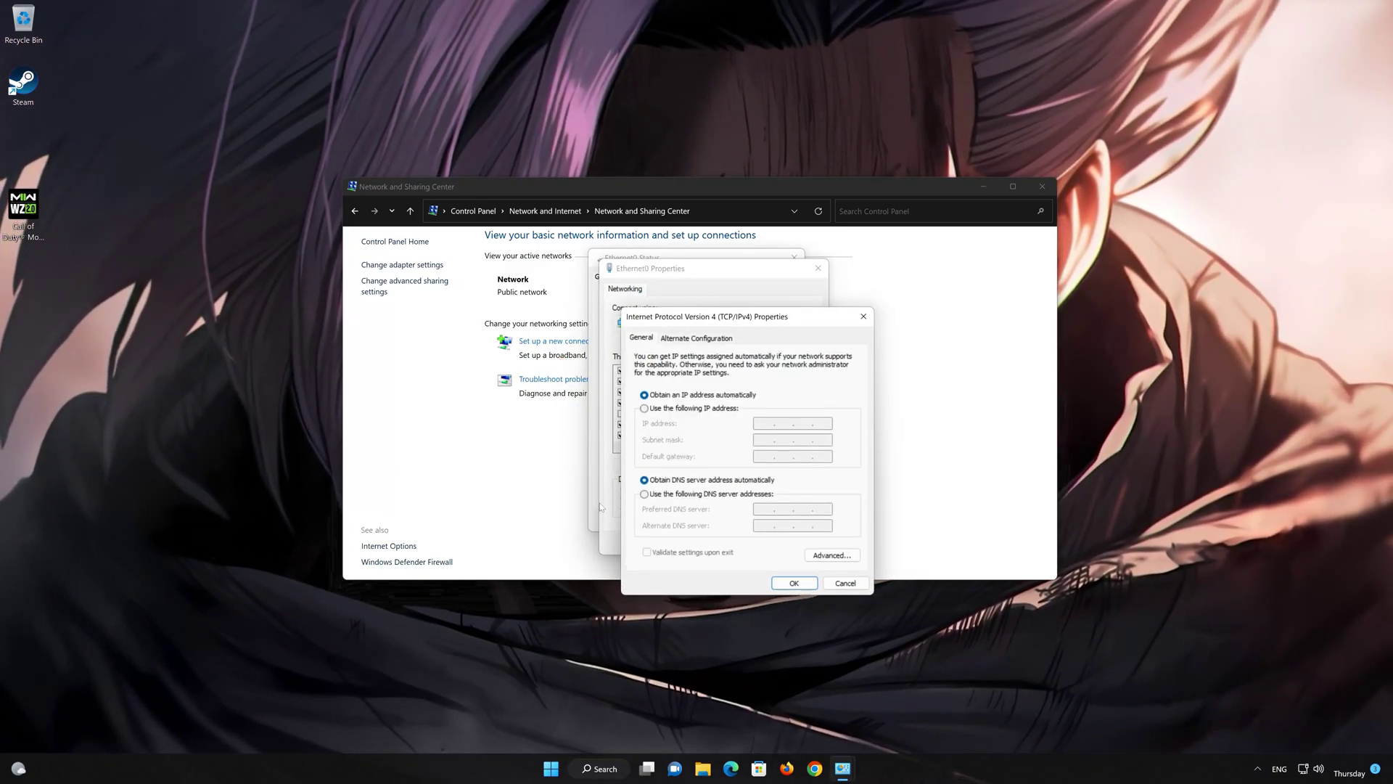
left_click(644, 494)
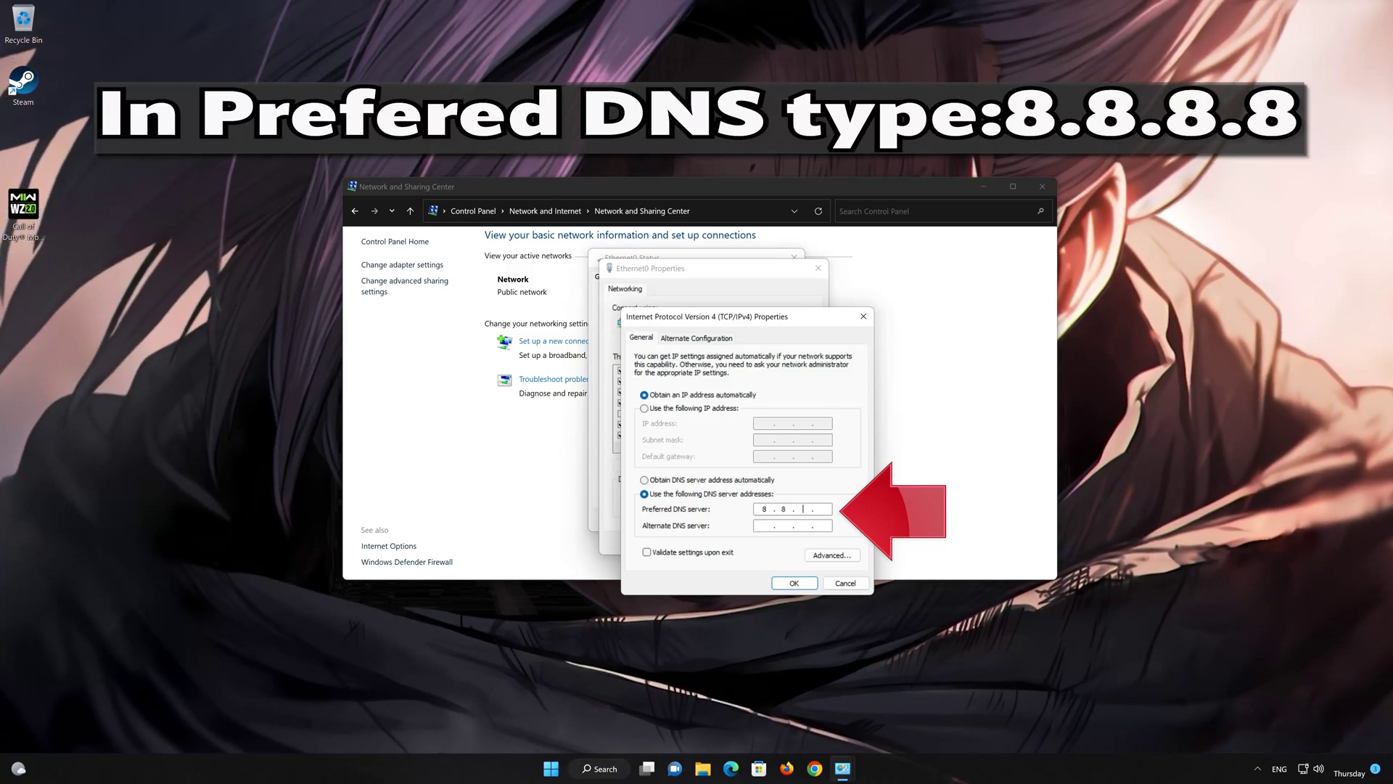
left_click(765, 525)
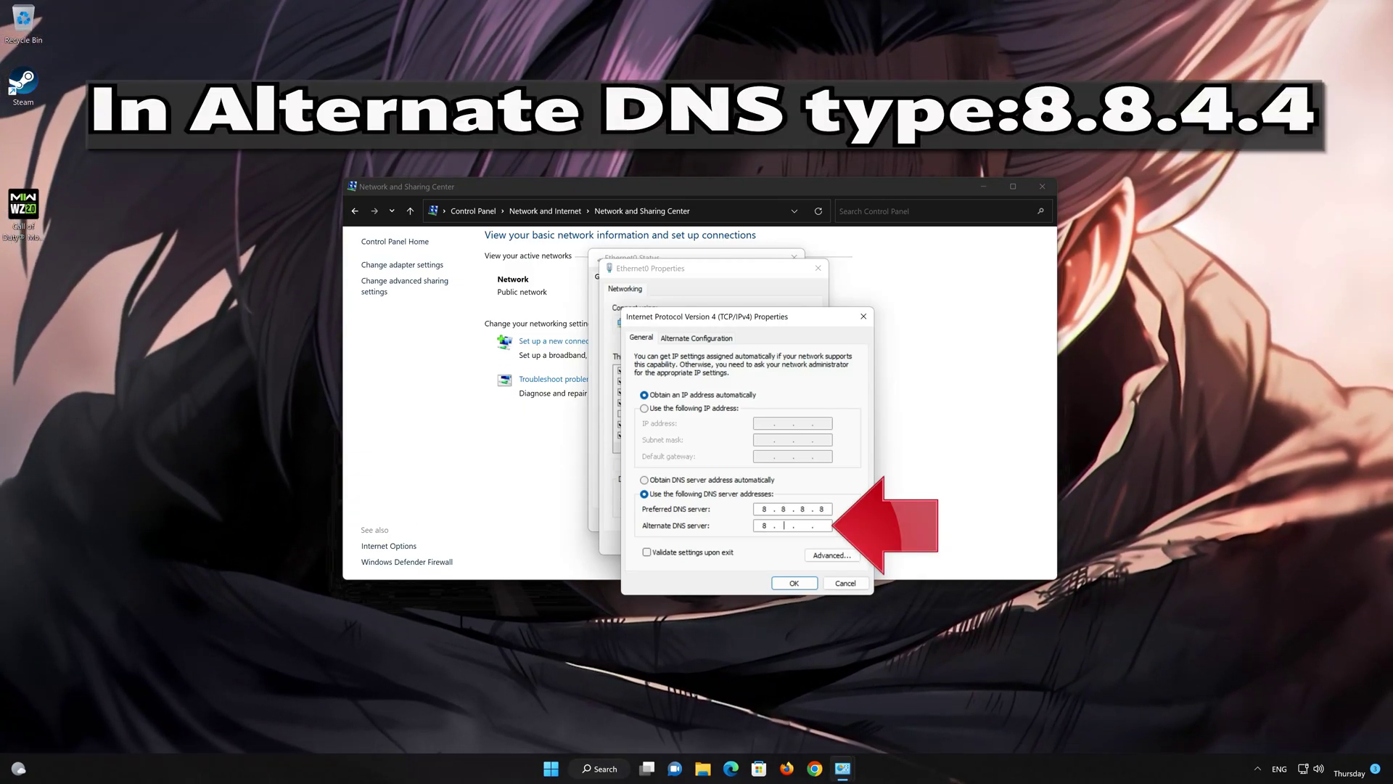
type("8.8")
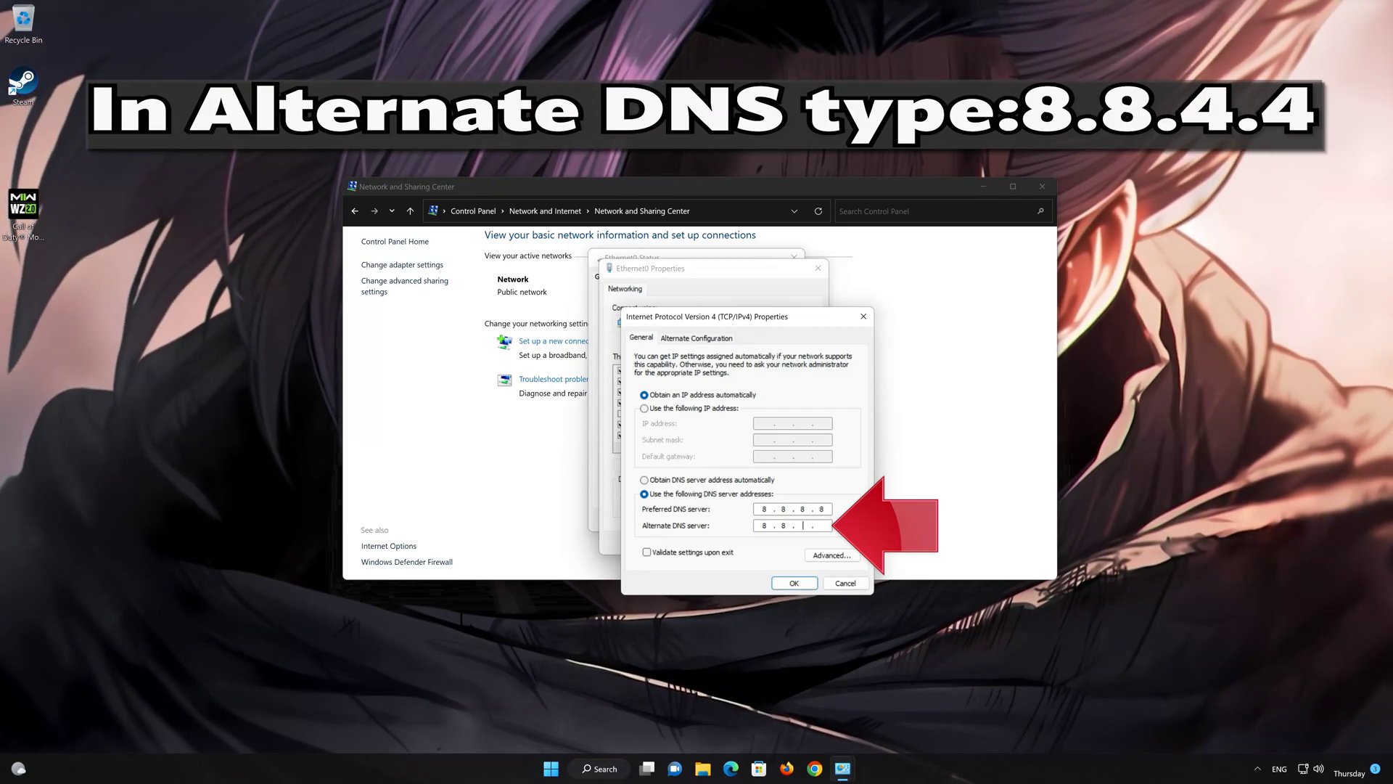
type(".4.4")
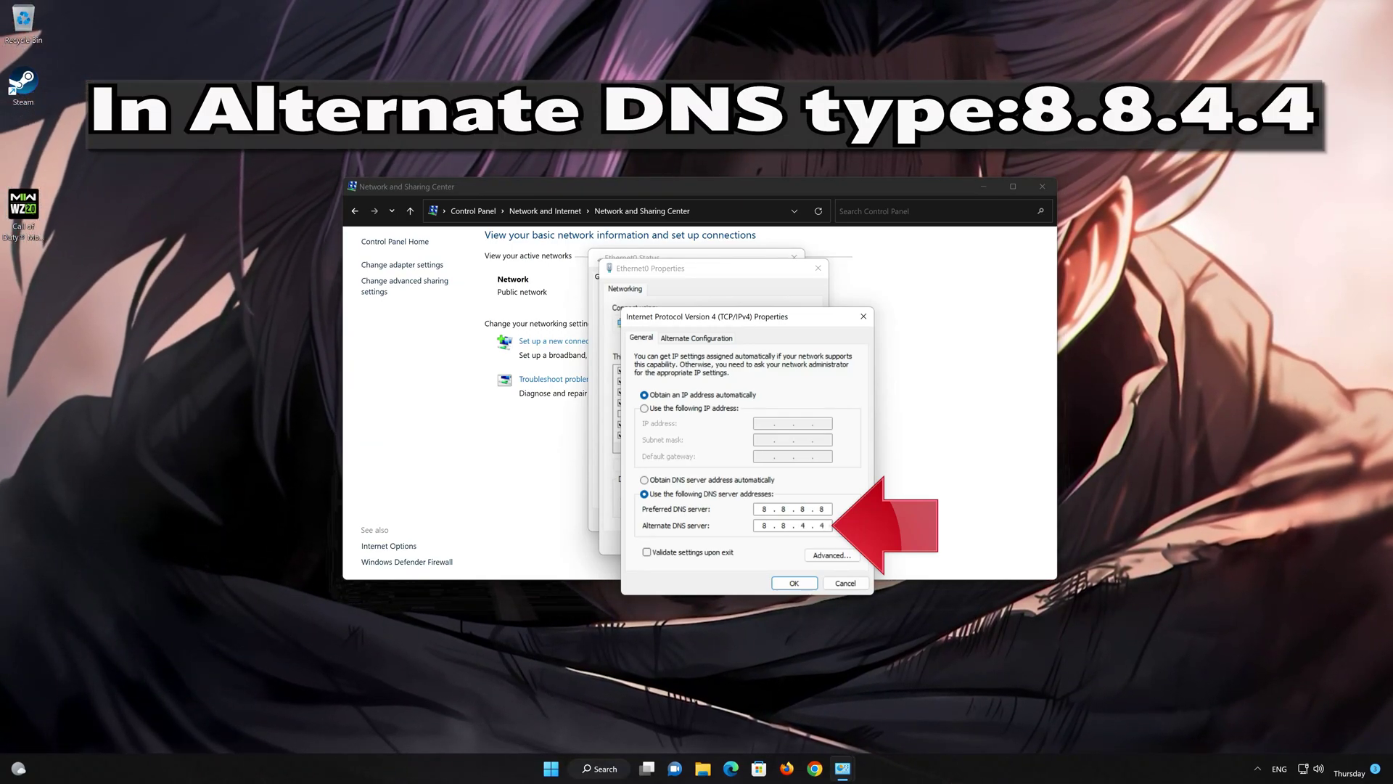
left_click(796, 582)
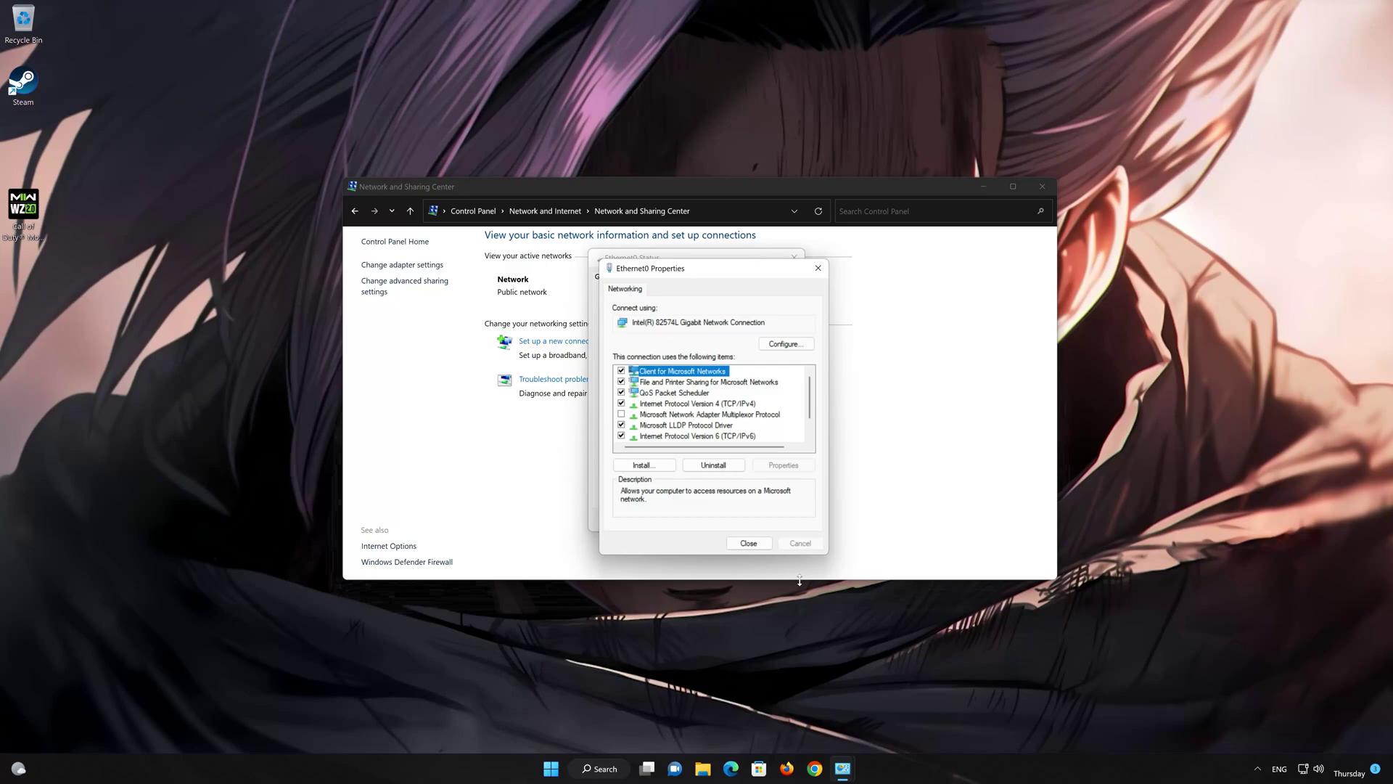
left_click(751, 546)
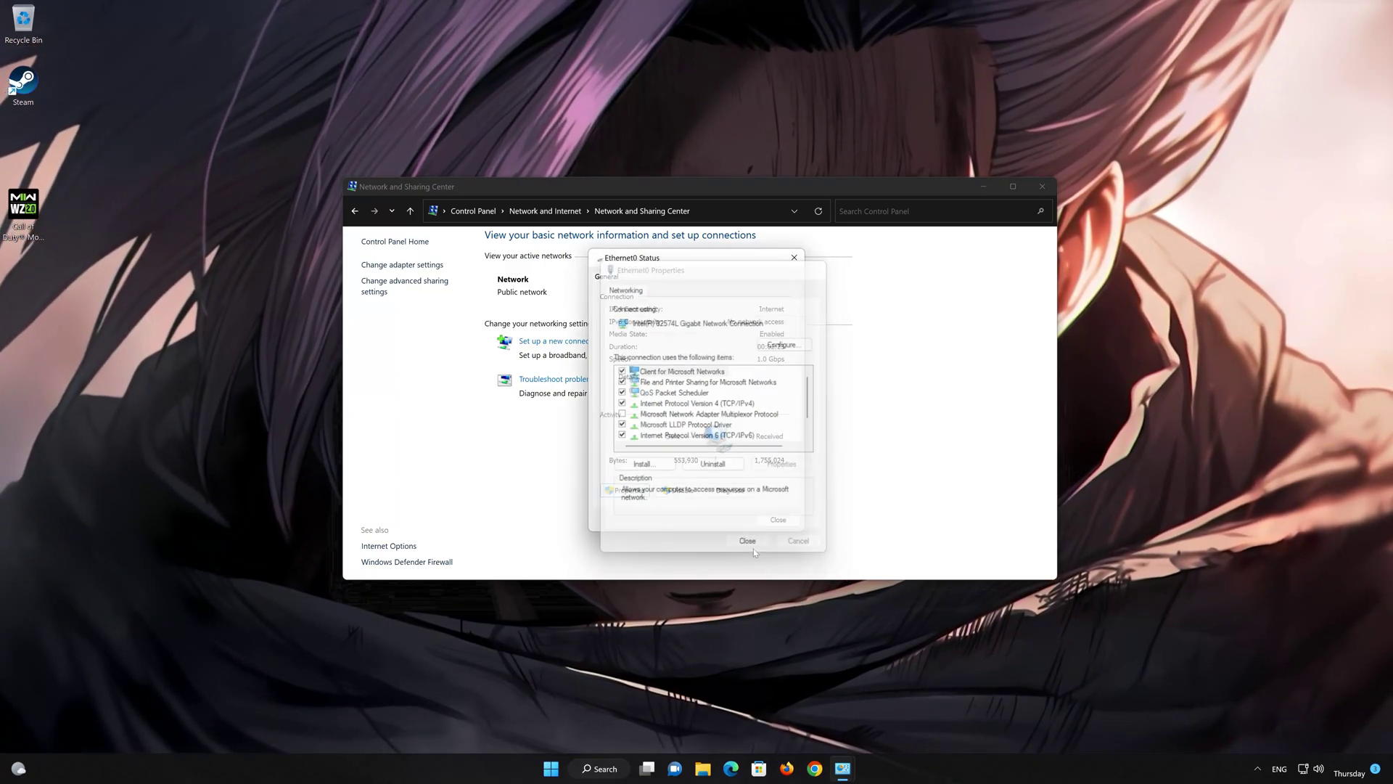
left_click(781, 521)
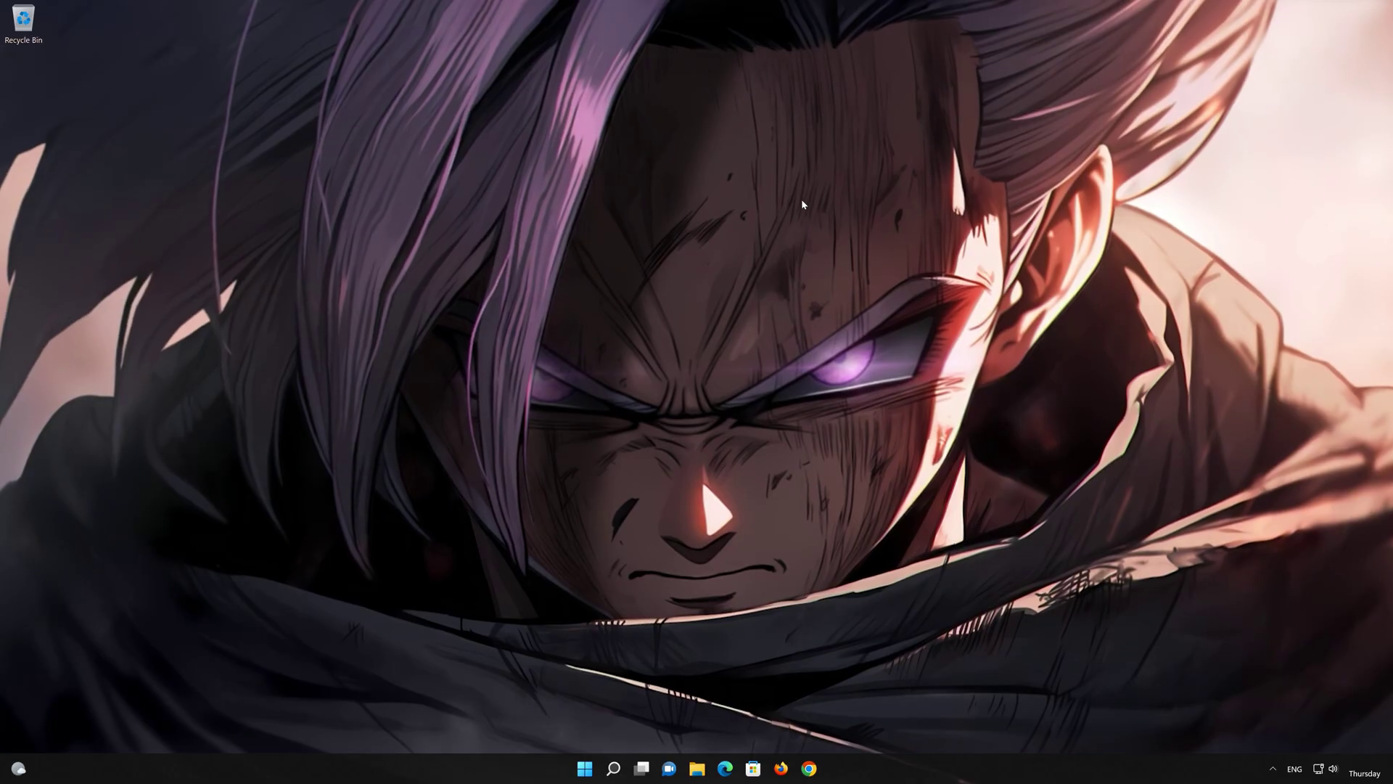
Launch Settings from its pinned icon in the Start menu.
left_click(584, 769)
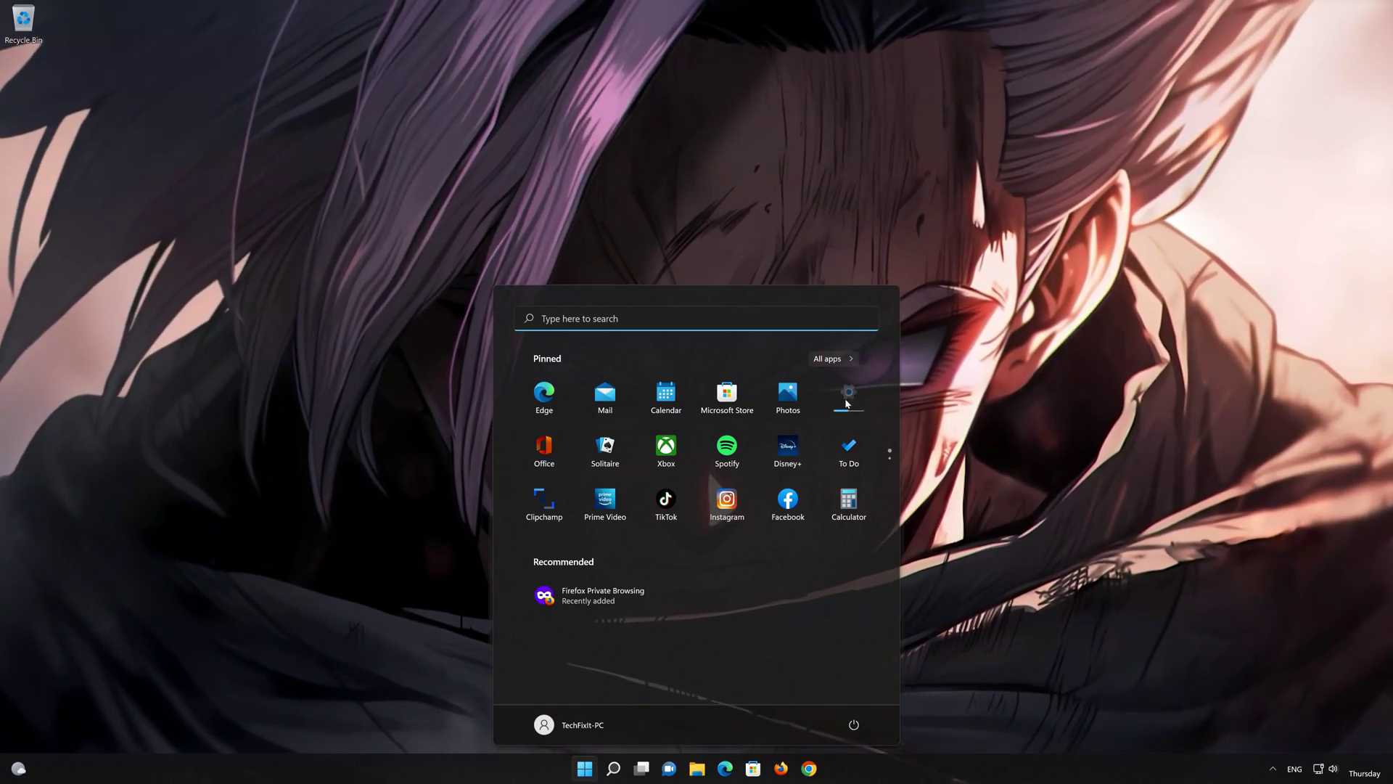
left_click(846, 403)
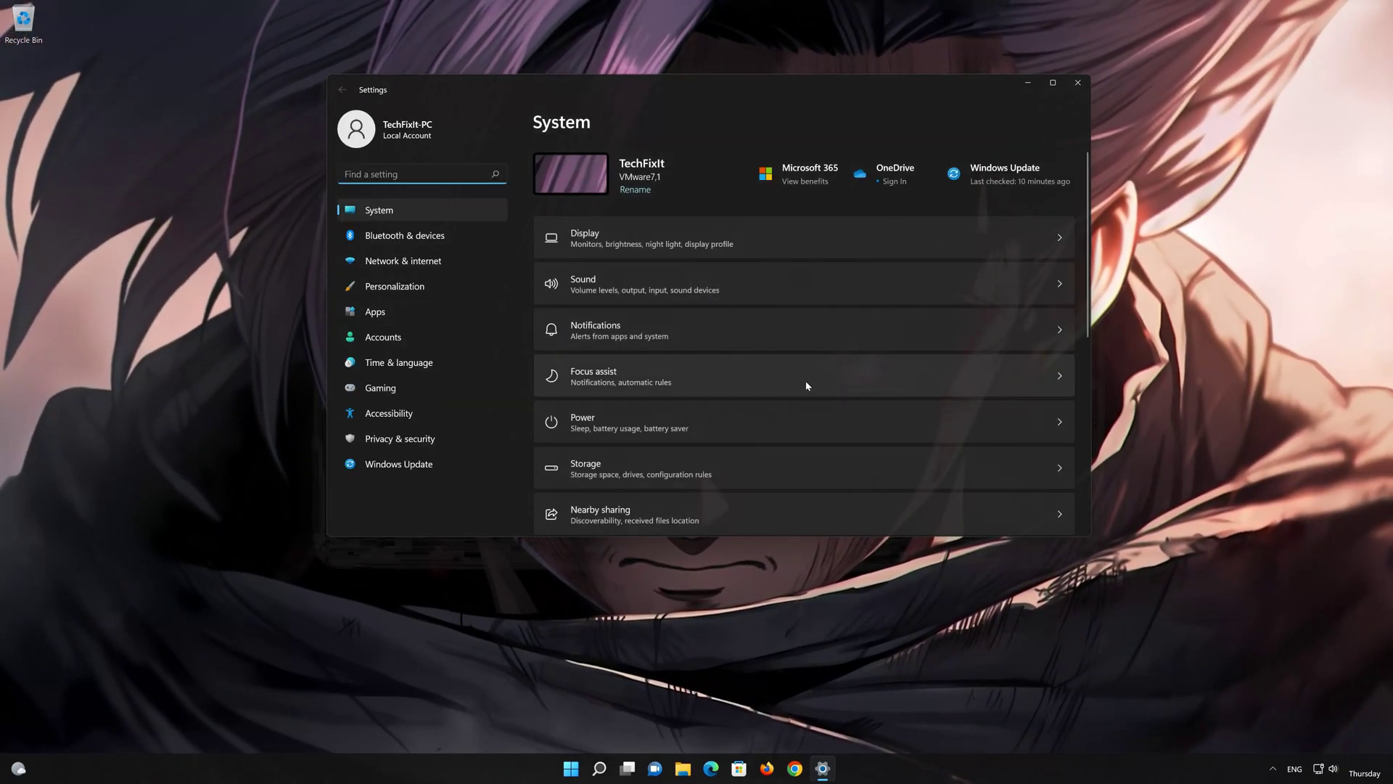
Confirm a network reset under Advanced network settings and dismiss the five-minute shutdown notice.
left_click(425, 264)
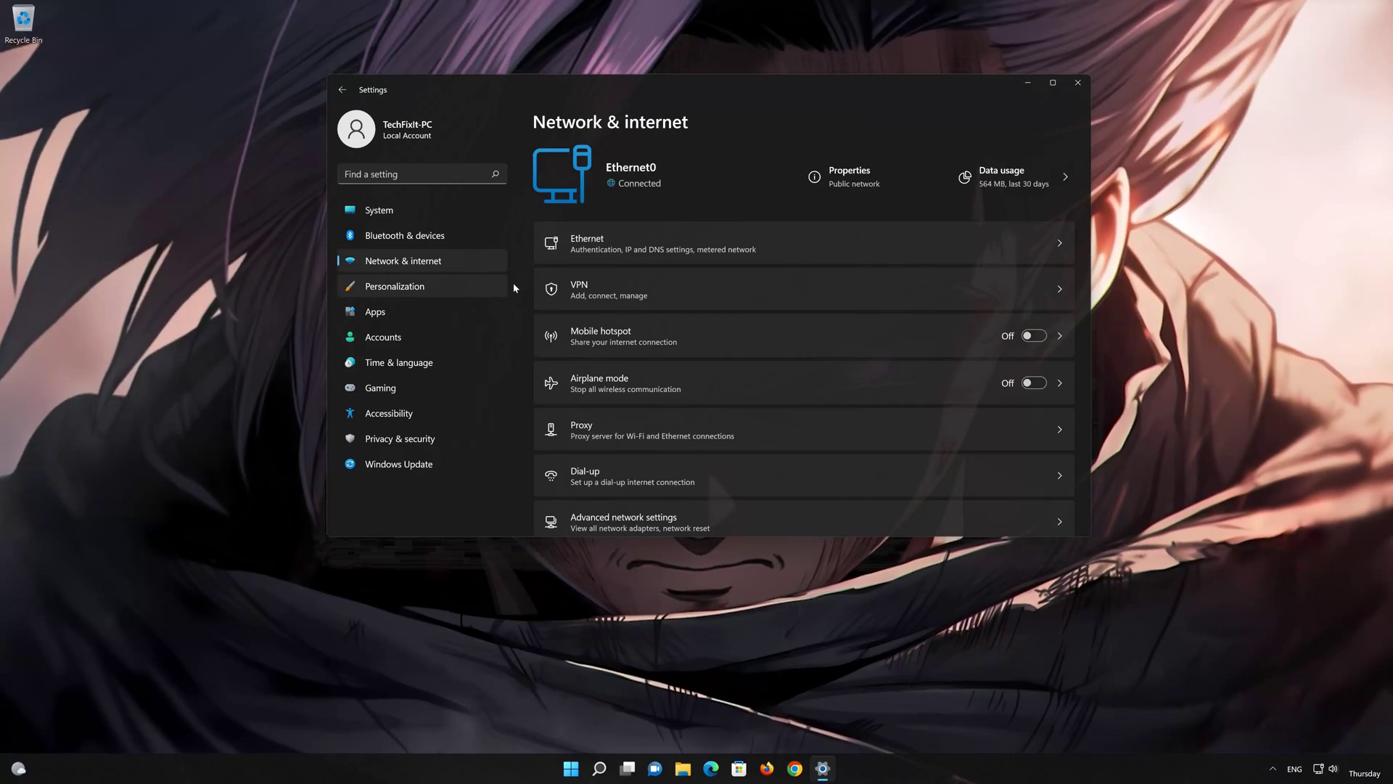
scroll(580, 298, "down", 1)
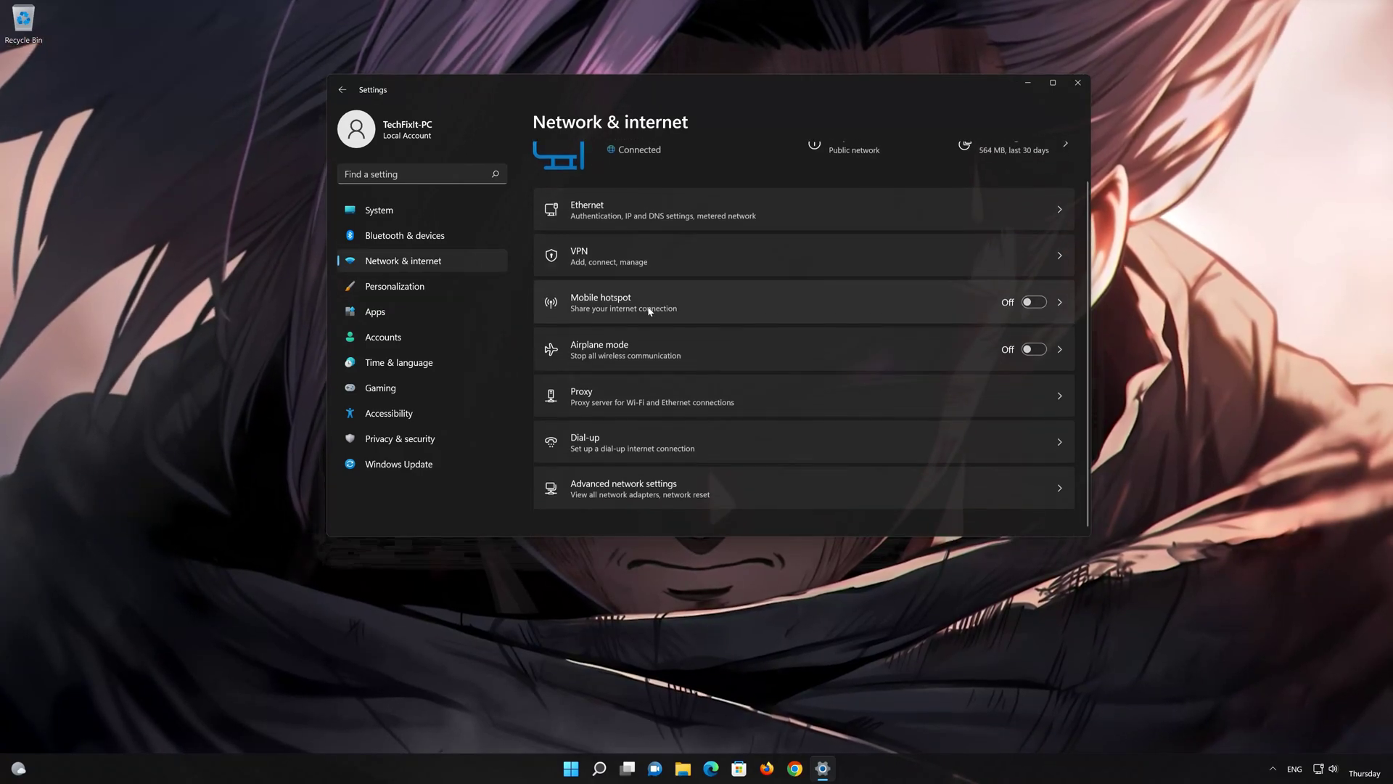
left_click(637, 499)
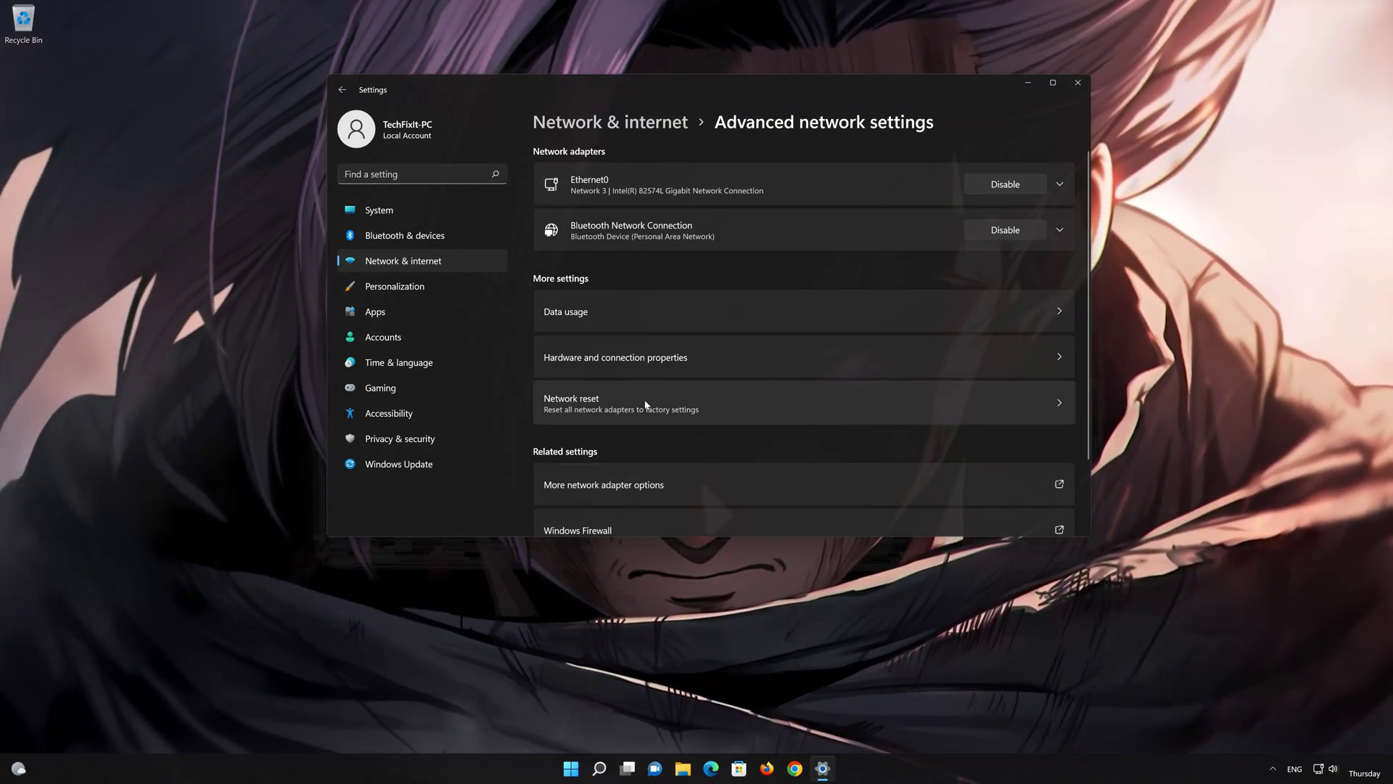
left_click(646, 404)
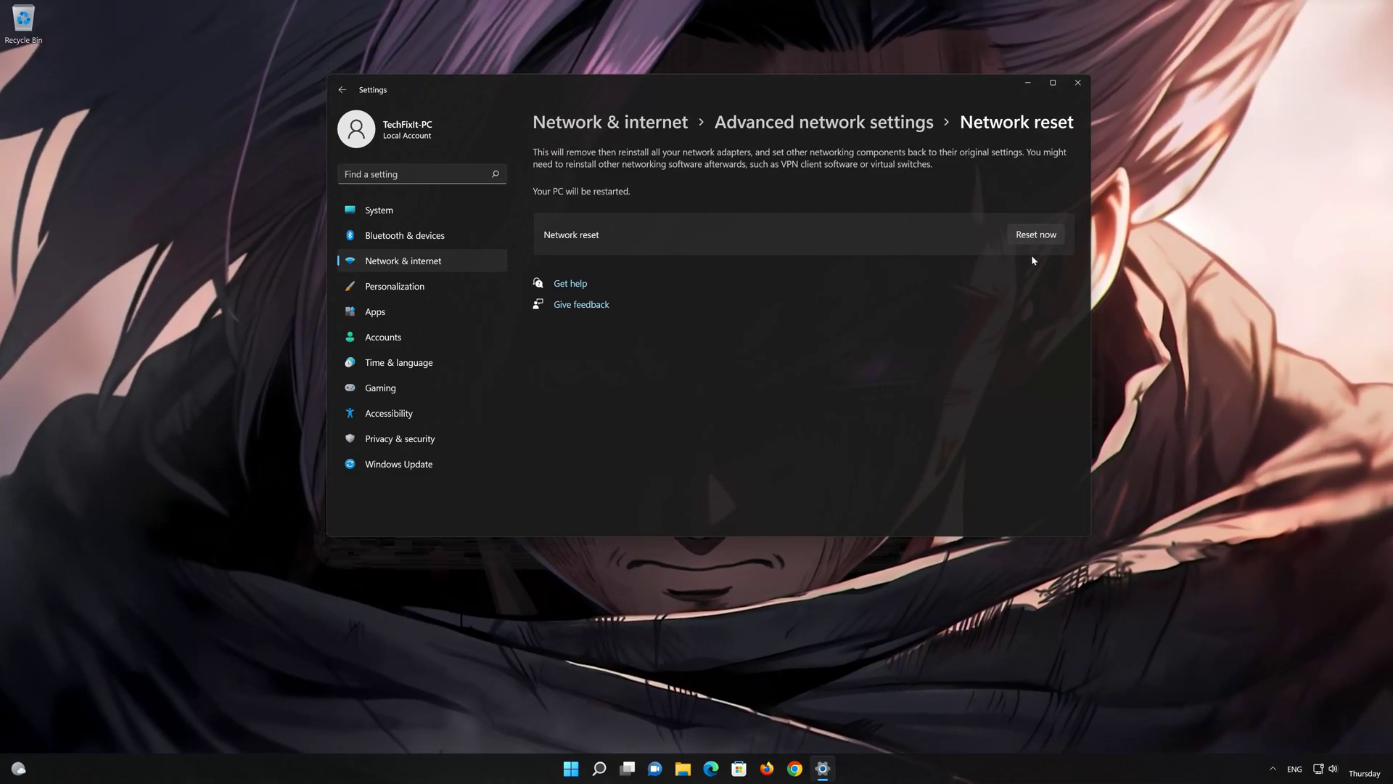
left_click(1047, 234)
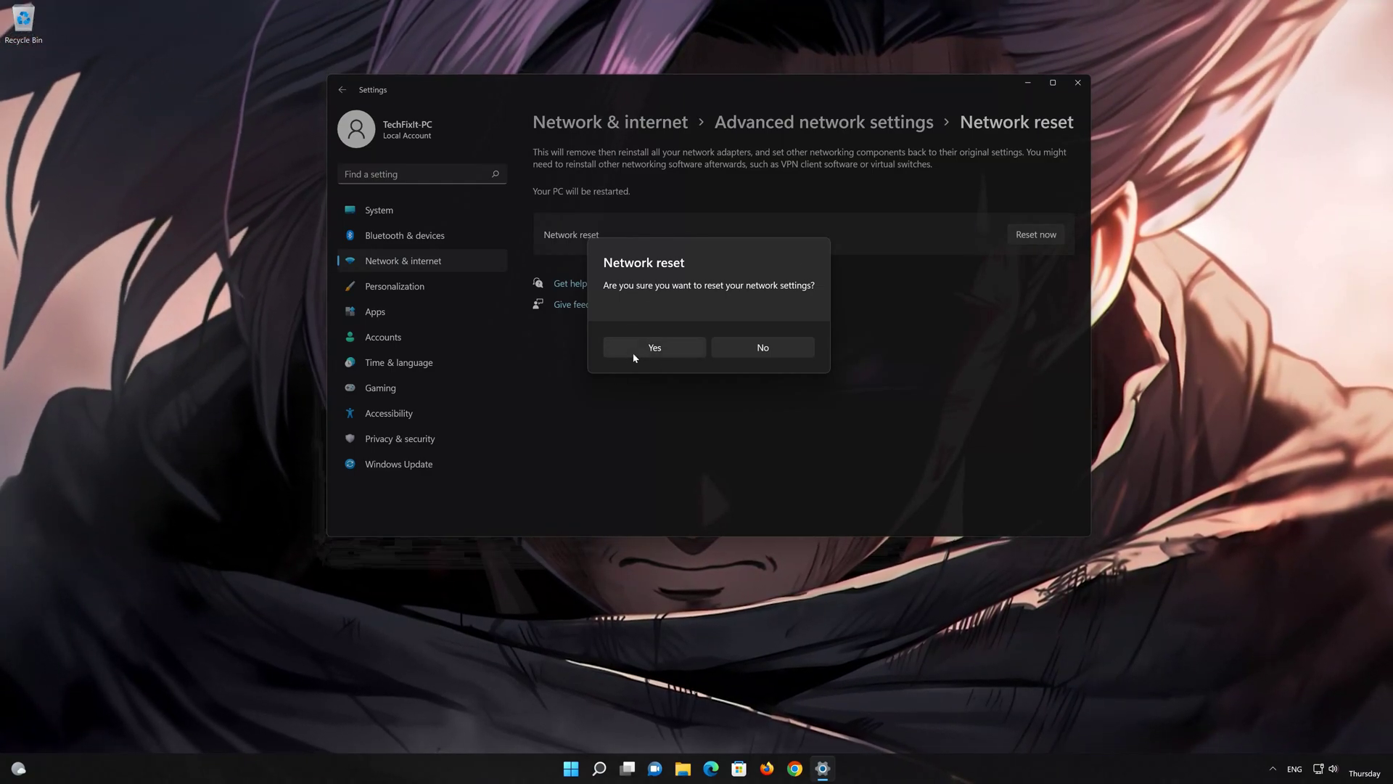
left_click(633, 351)
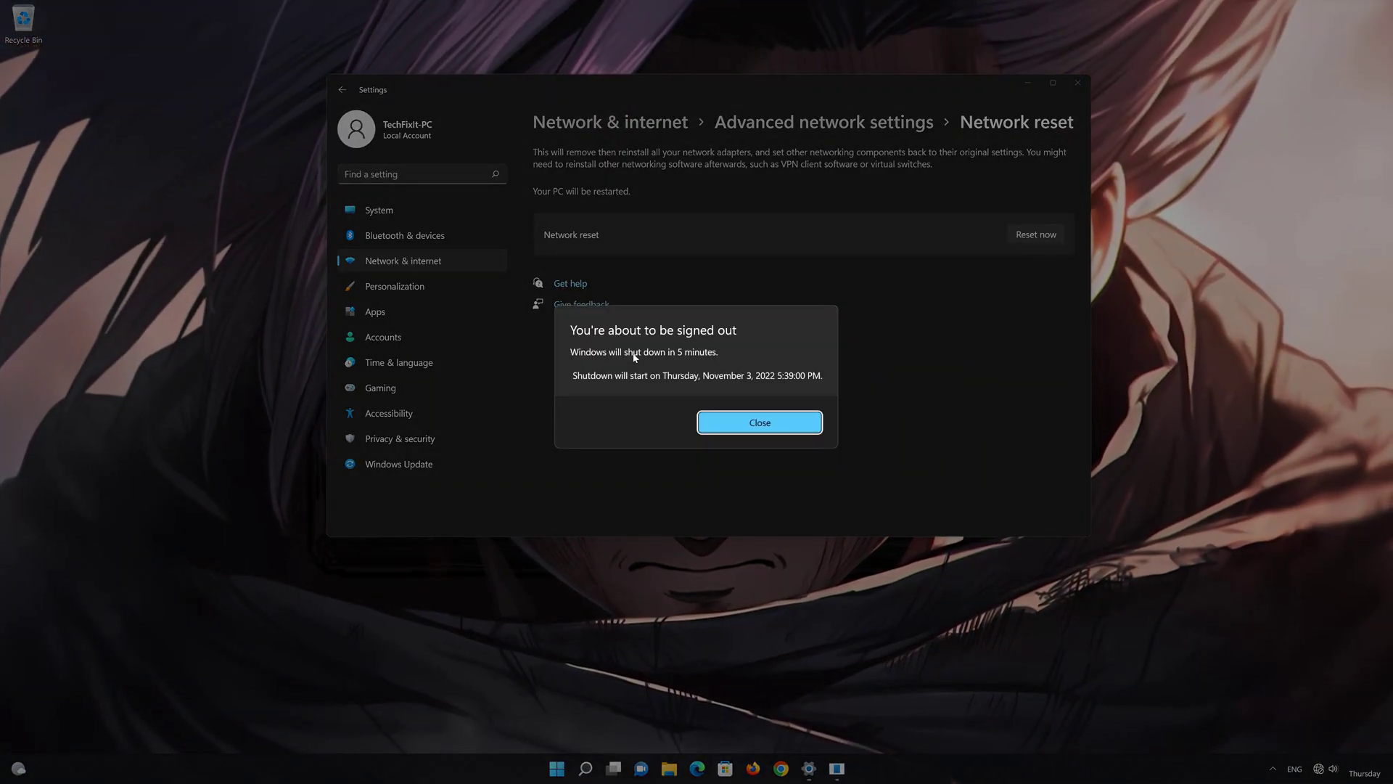
left_click(759, 422)
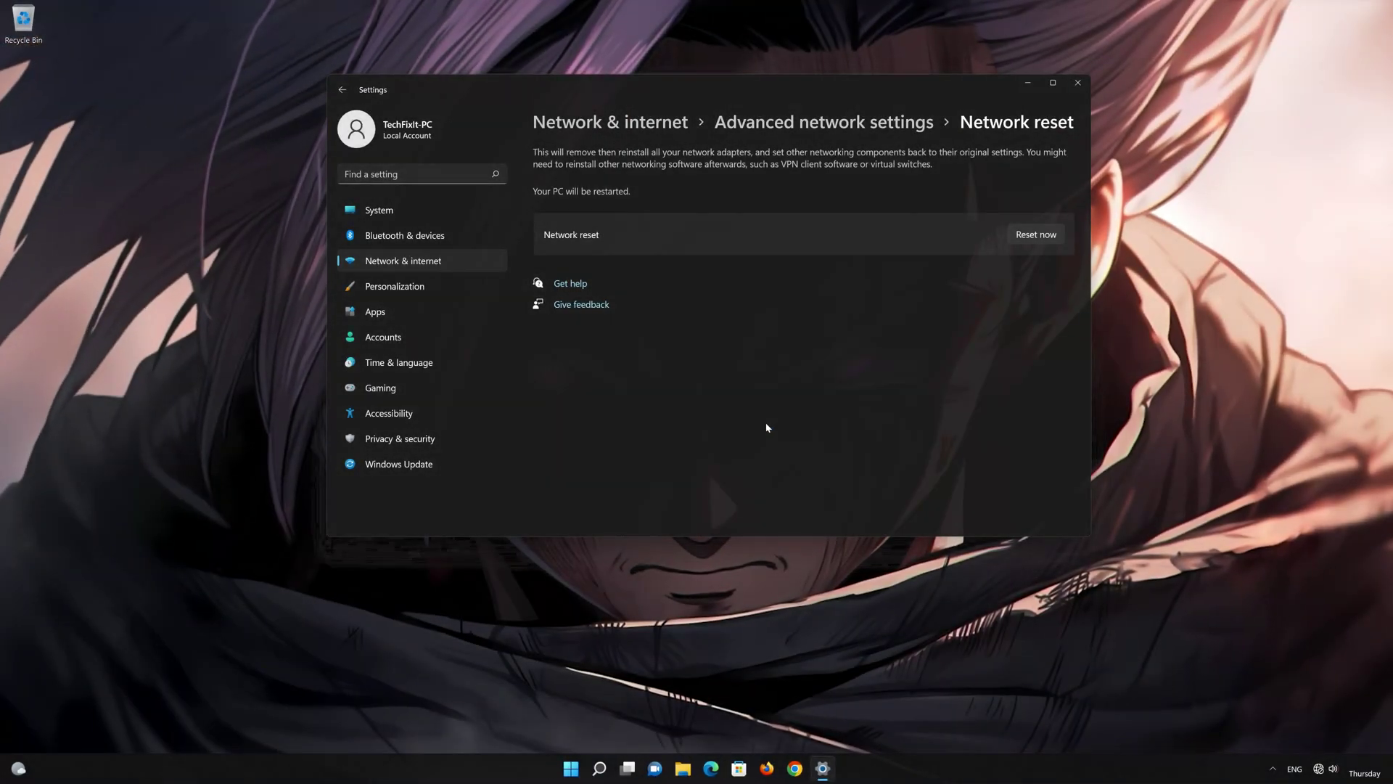
Close Settings, restart the PC, and reopen Settings from the Start menu.
left_click(1079, 83)
key("super")
left_click(854, 724)
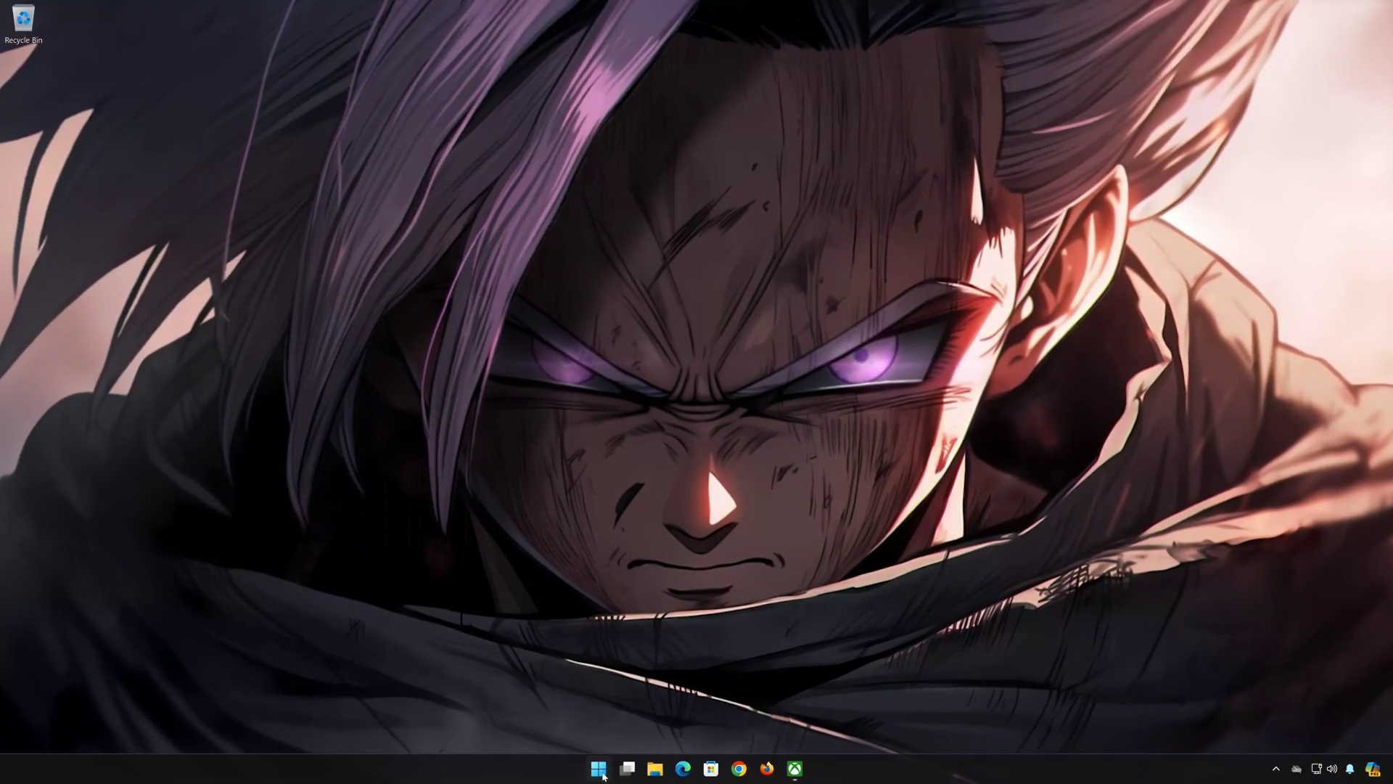
left_click(598, 770)
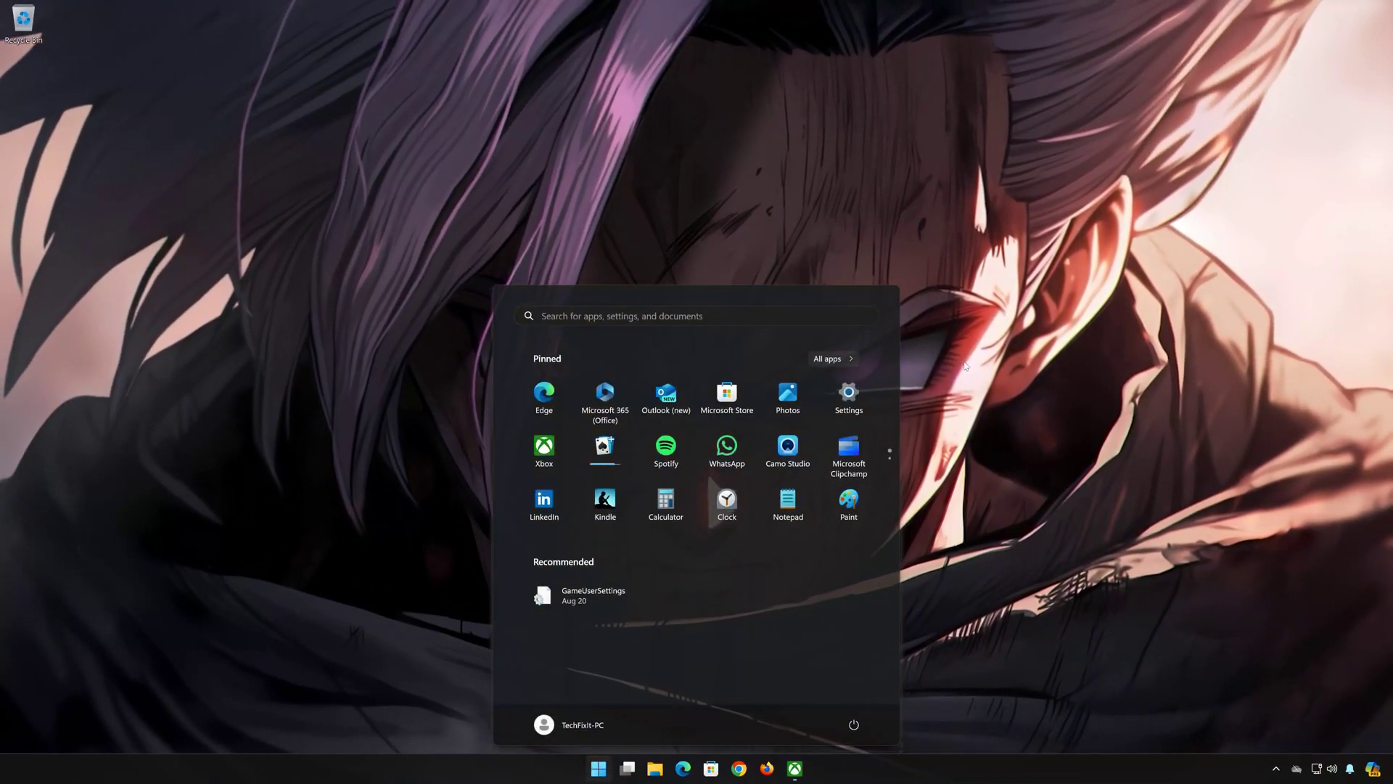
left_click(849, 406)
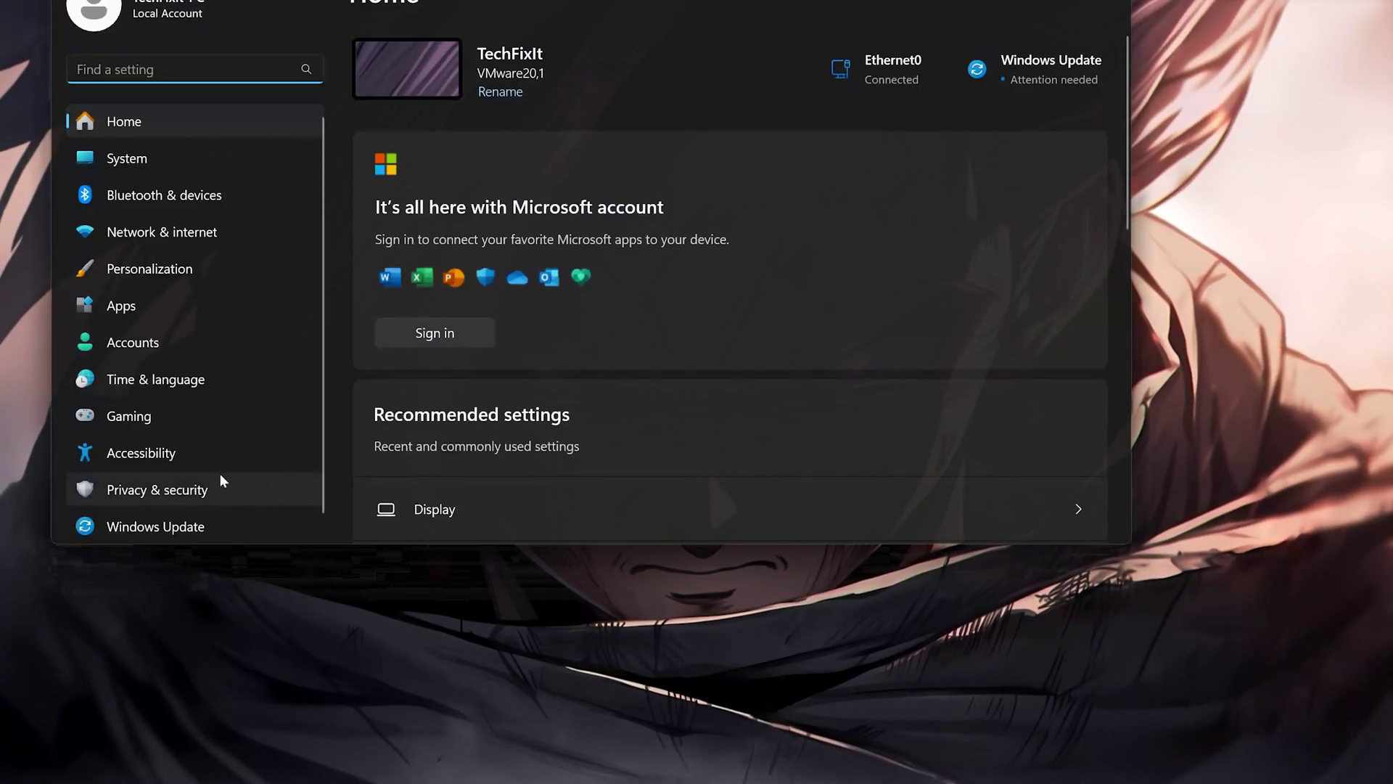
Reach Virus & threat protection via Privacy & security > Windows Security and scroll its settings.
left_click(191, 489)
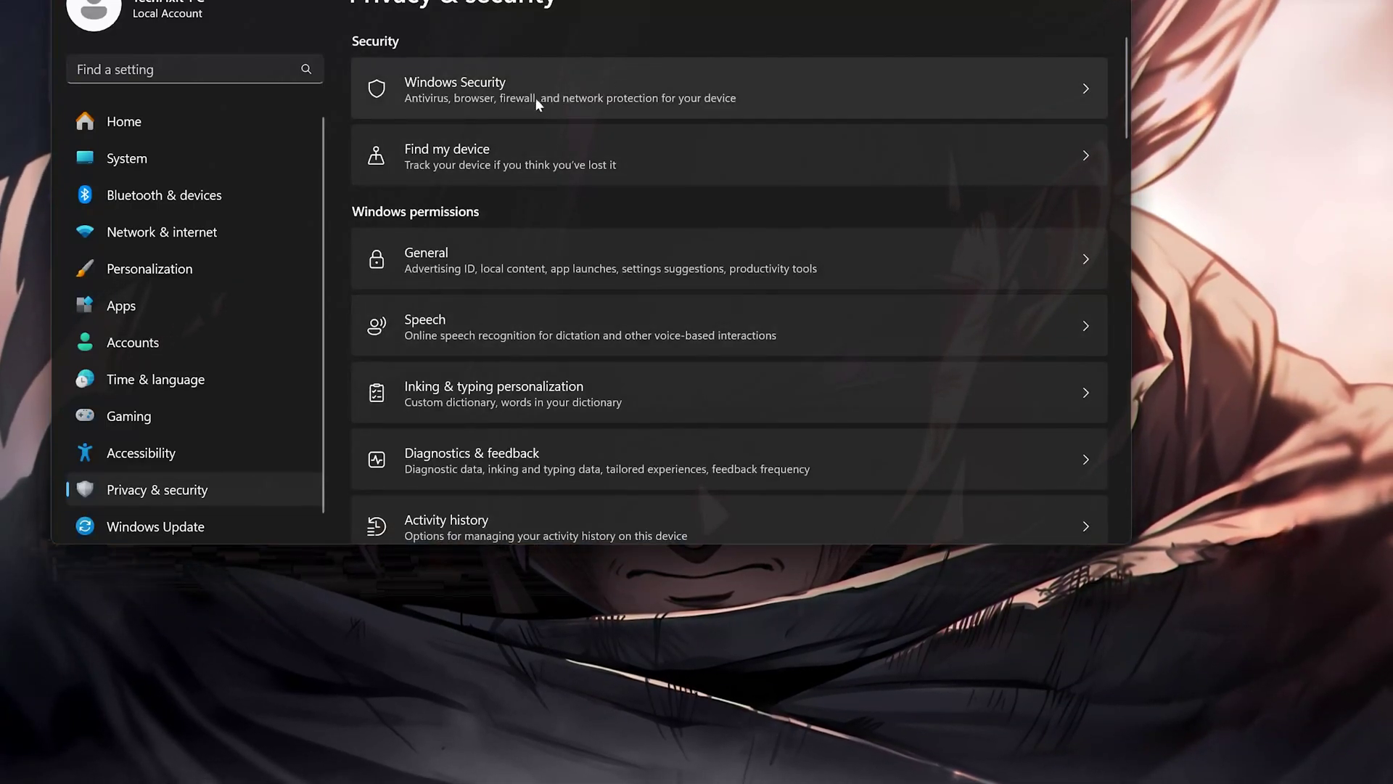
left_click(582, 93)
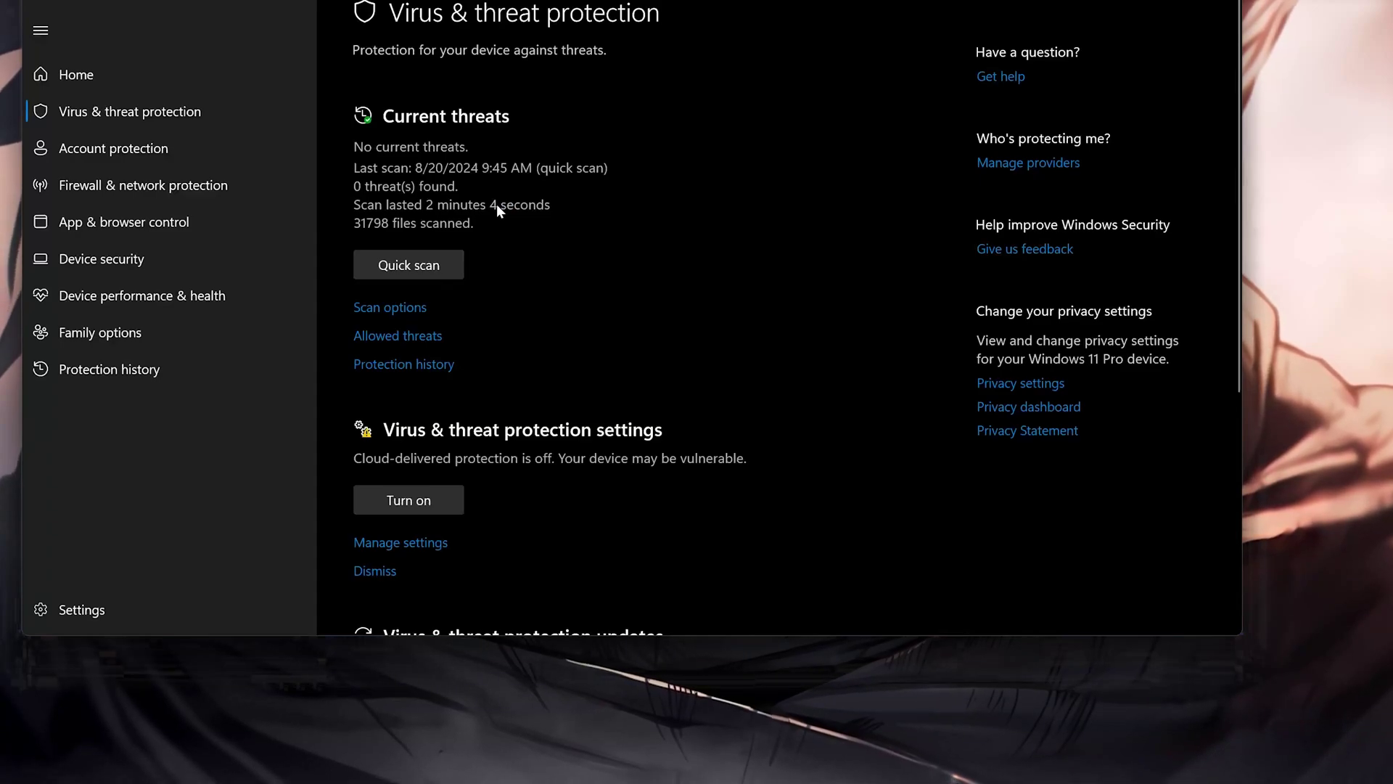
scroll(497, 207, "down", 2)
scroll(498, 207, "down", 3)
scroll(497, 209, "up", 1)
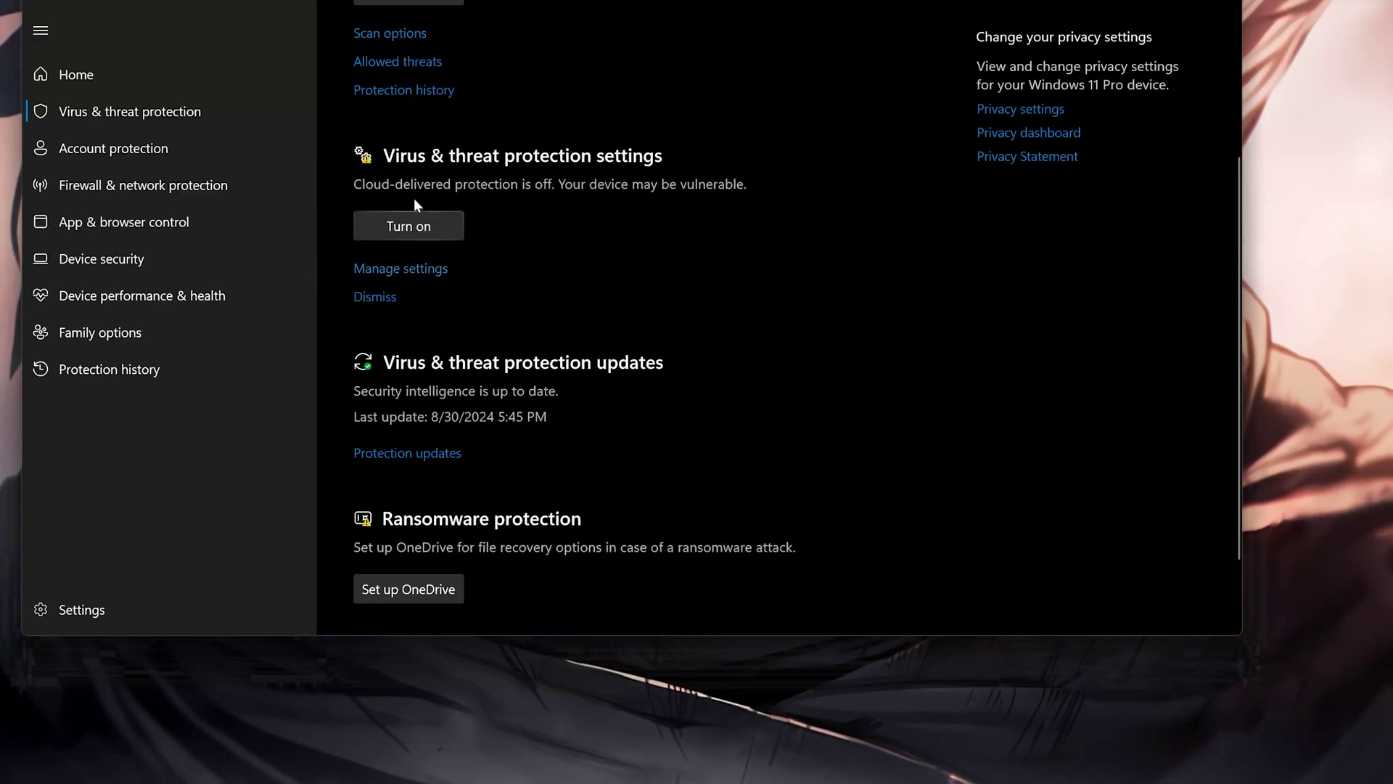
Switch Windows Security's Real-time protection off and approve the User Account Control prompt.
left_click(415, 269)
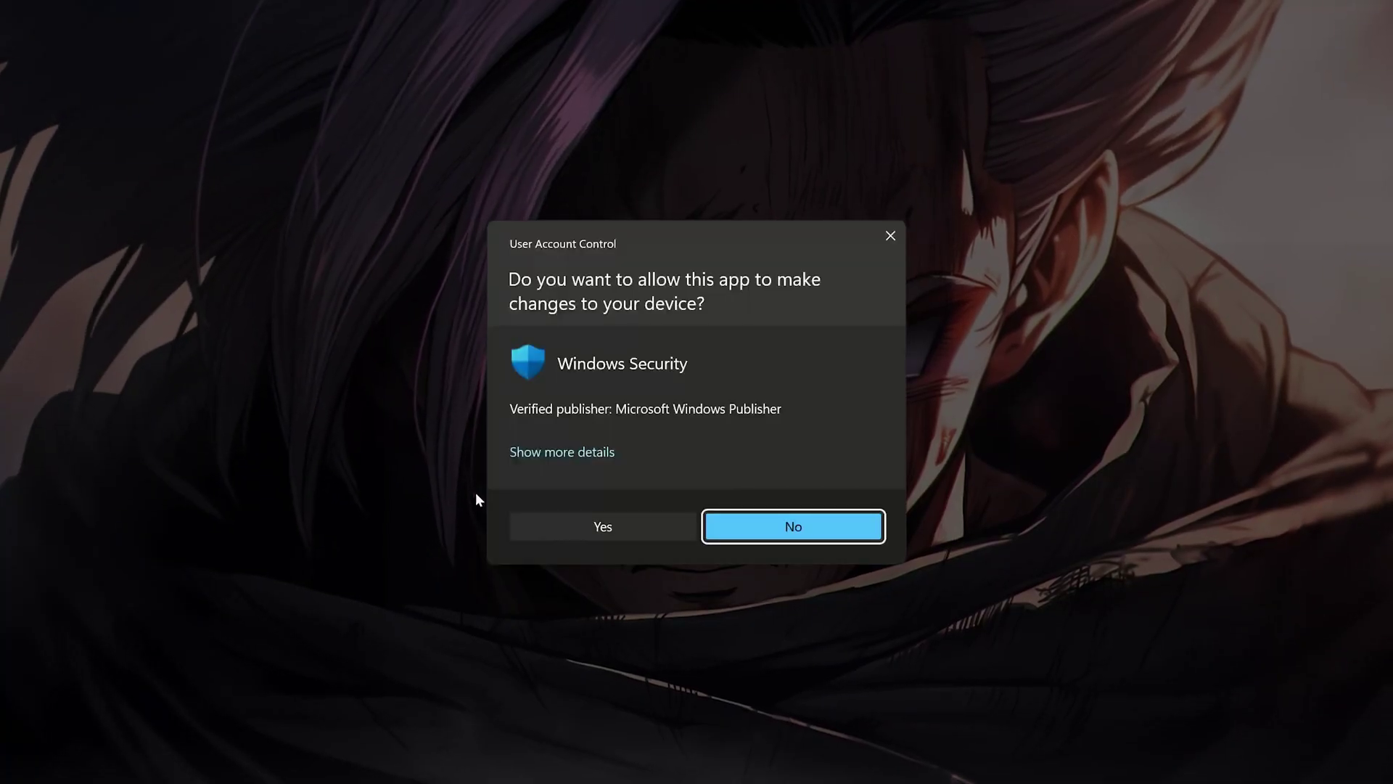
left_click(586, 528)
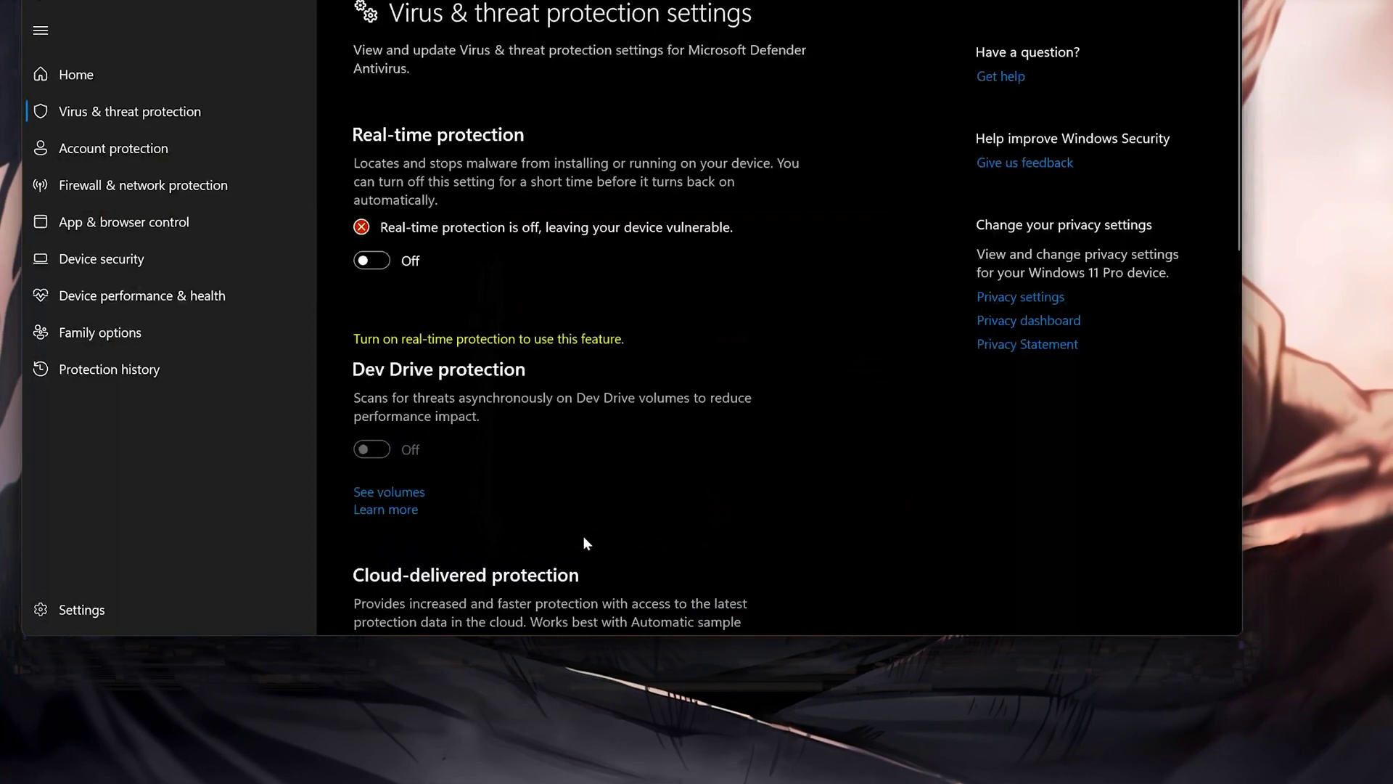
scroll(576, 533, "down", 5)
scroll(576, 533, "down", 5)
scroll(576, 533, "down", 1)
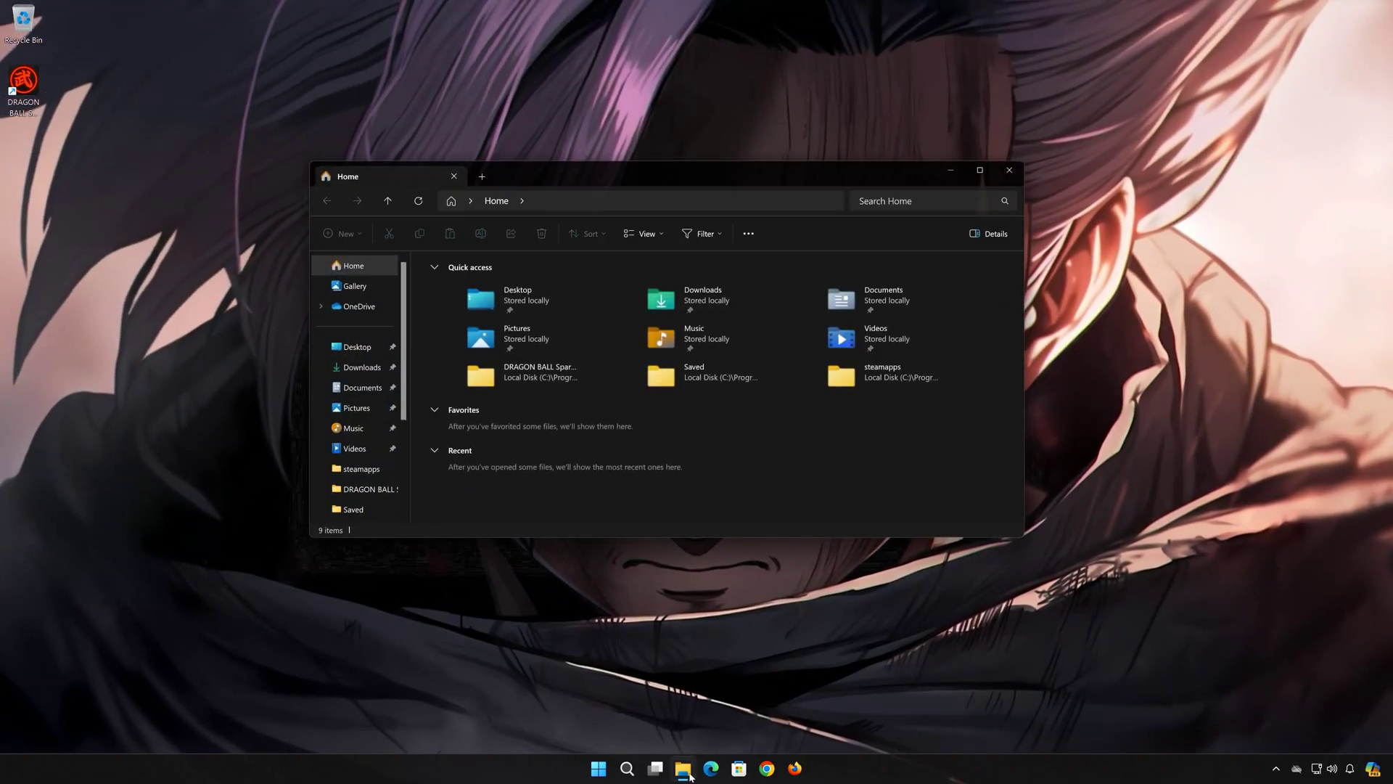
Browse to the user's profile folder under Local Disk (C:) > Users.
scroll(362, 399, "down", 3)
left_click(377, 405)
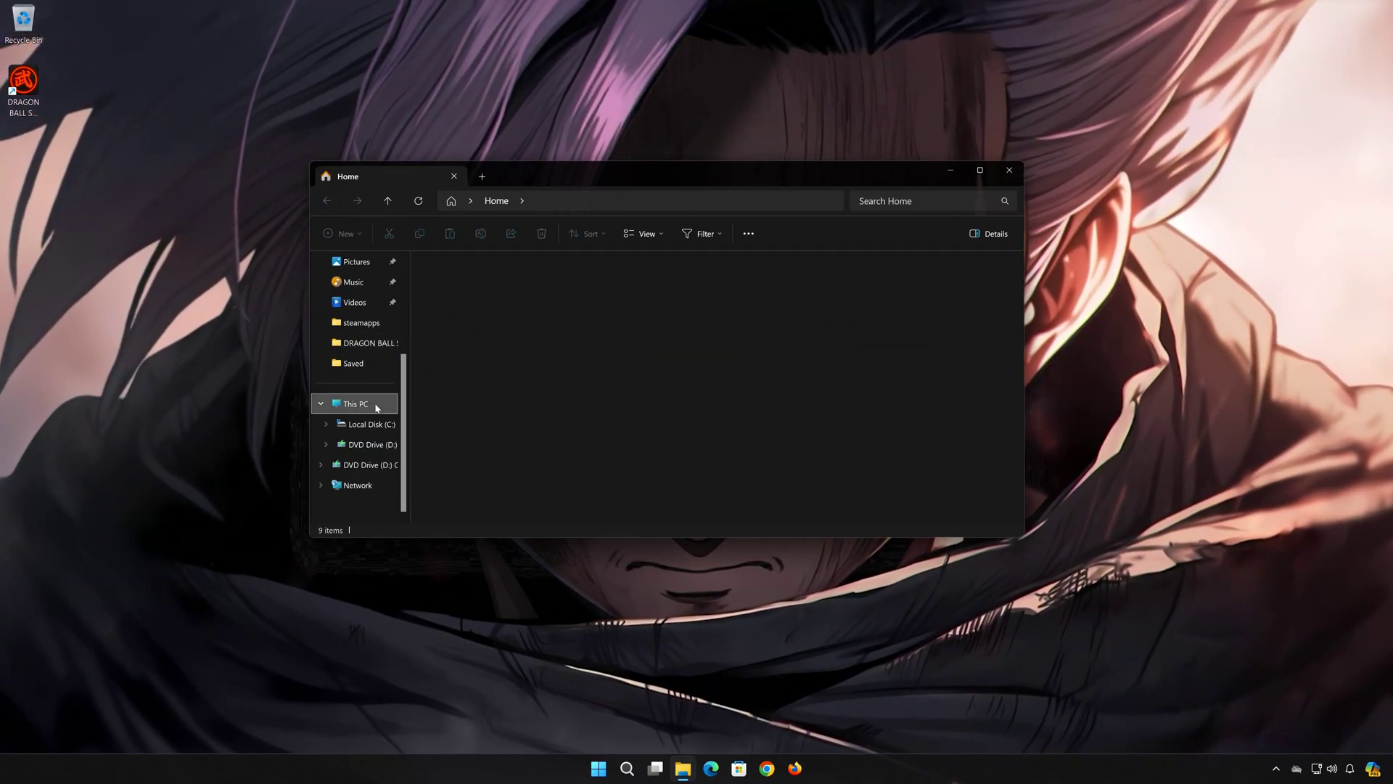
double_click(513, 291)
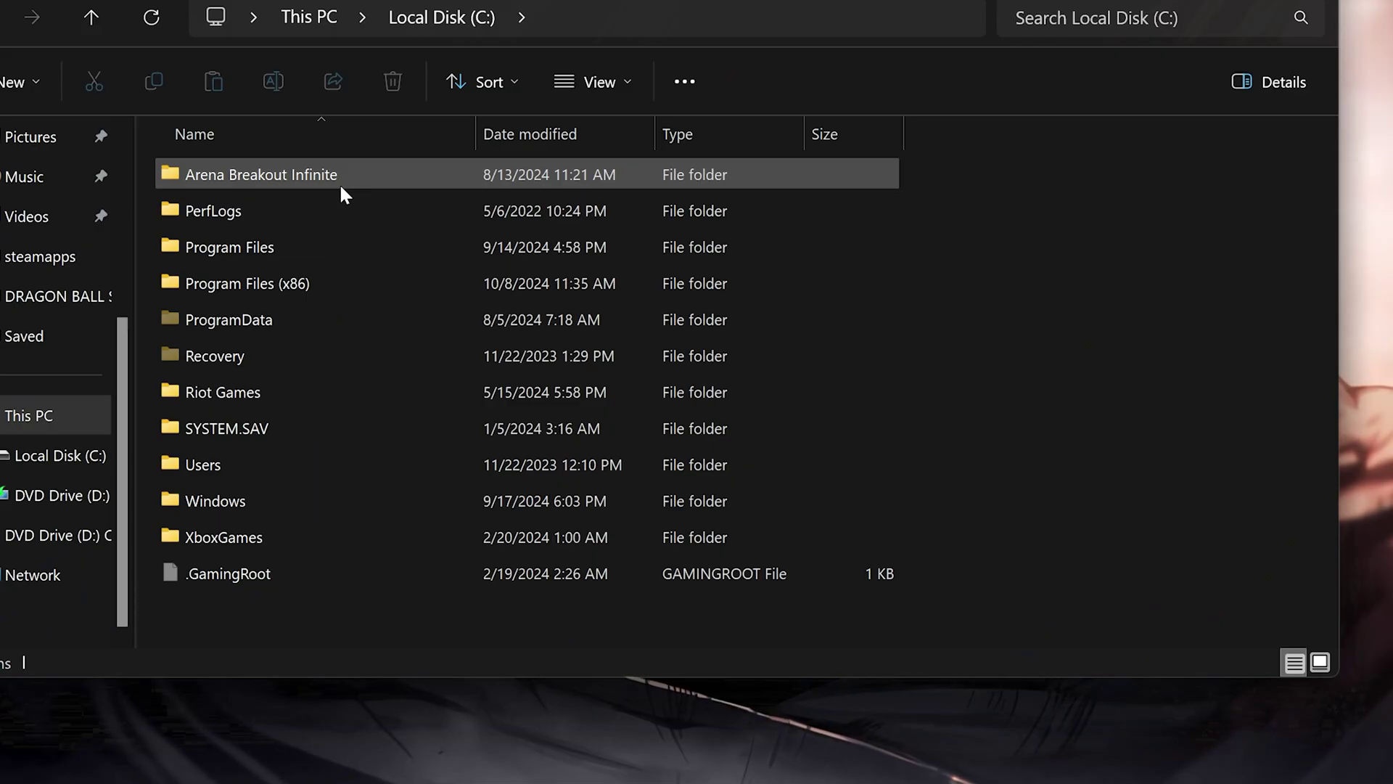
double_click(209, 471)
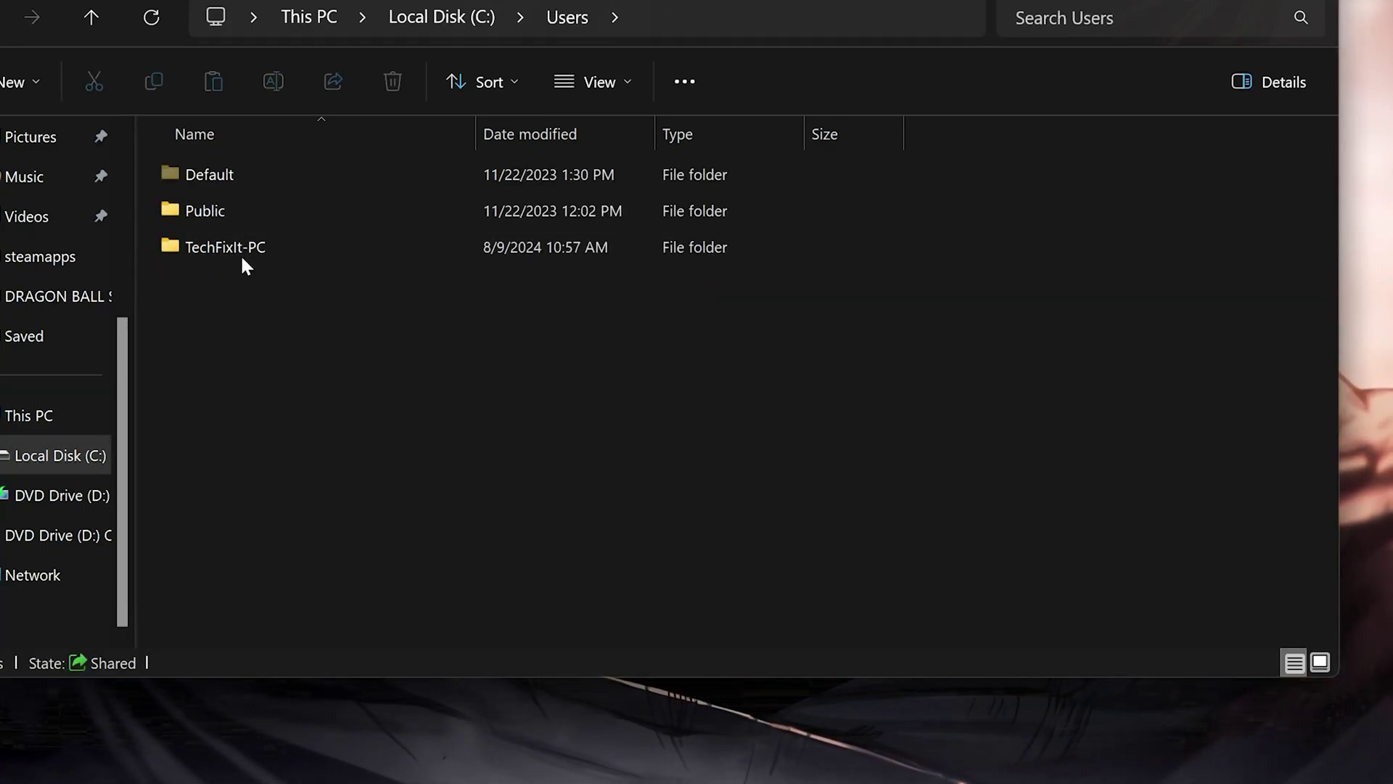
double_click(284, 246)
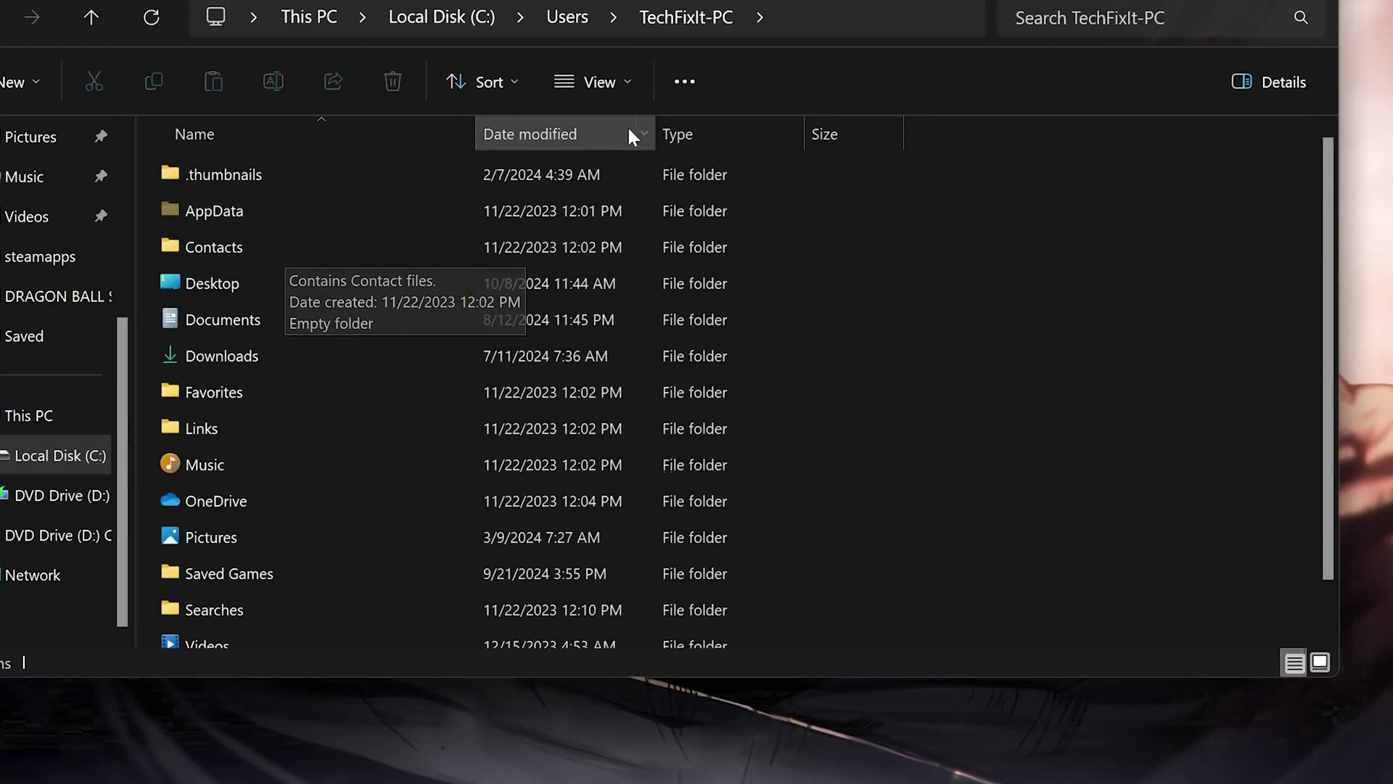
Turn on Hidden items in File Explorer and select the AppData folder.
left_click(610, 89)
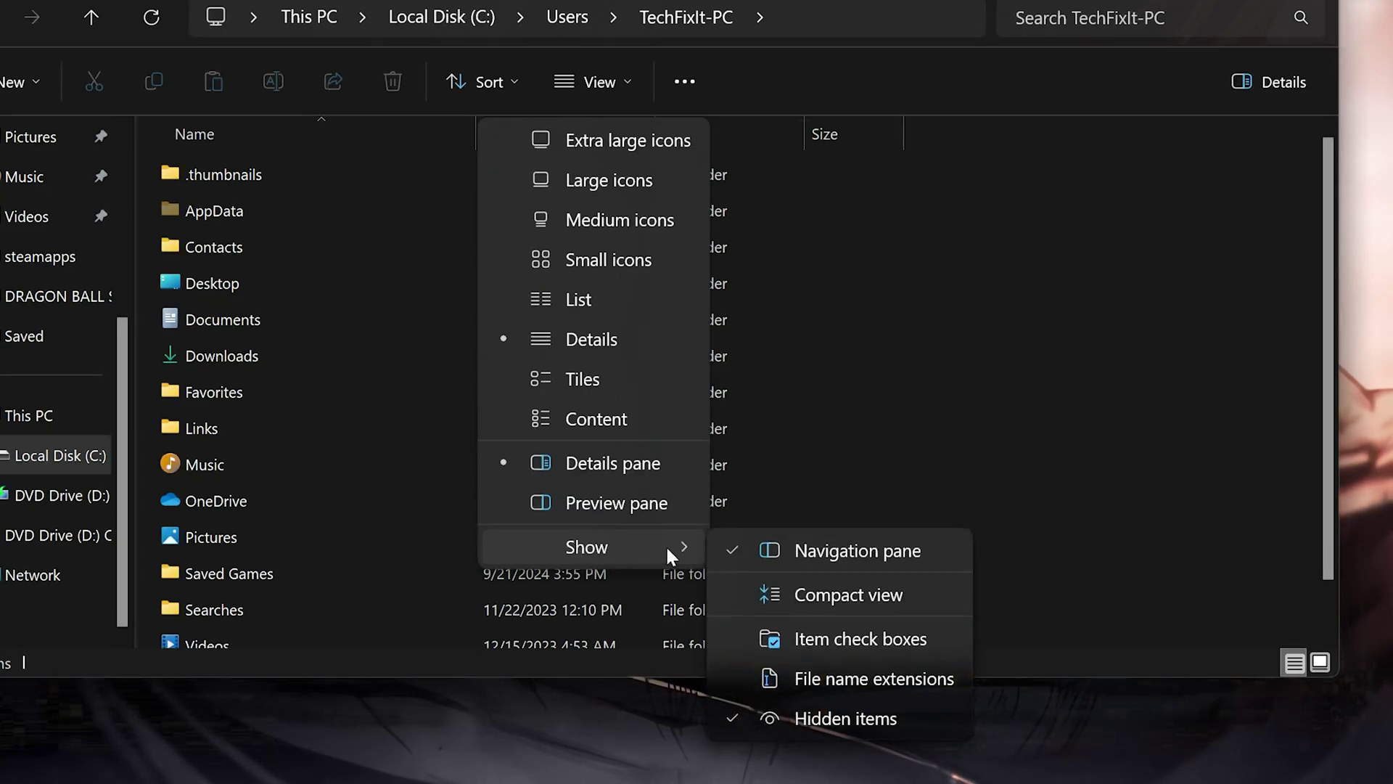
mouse_move(588, 547)
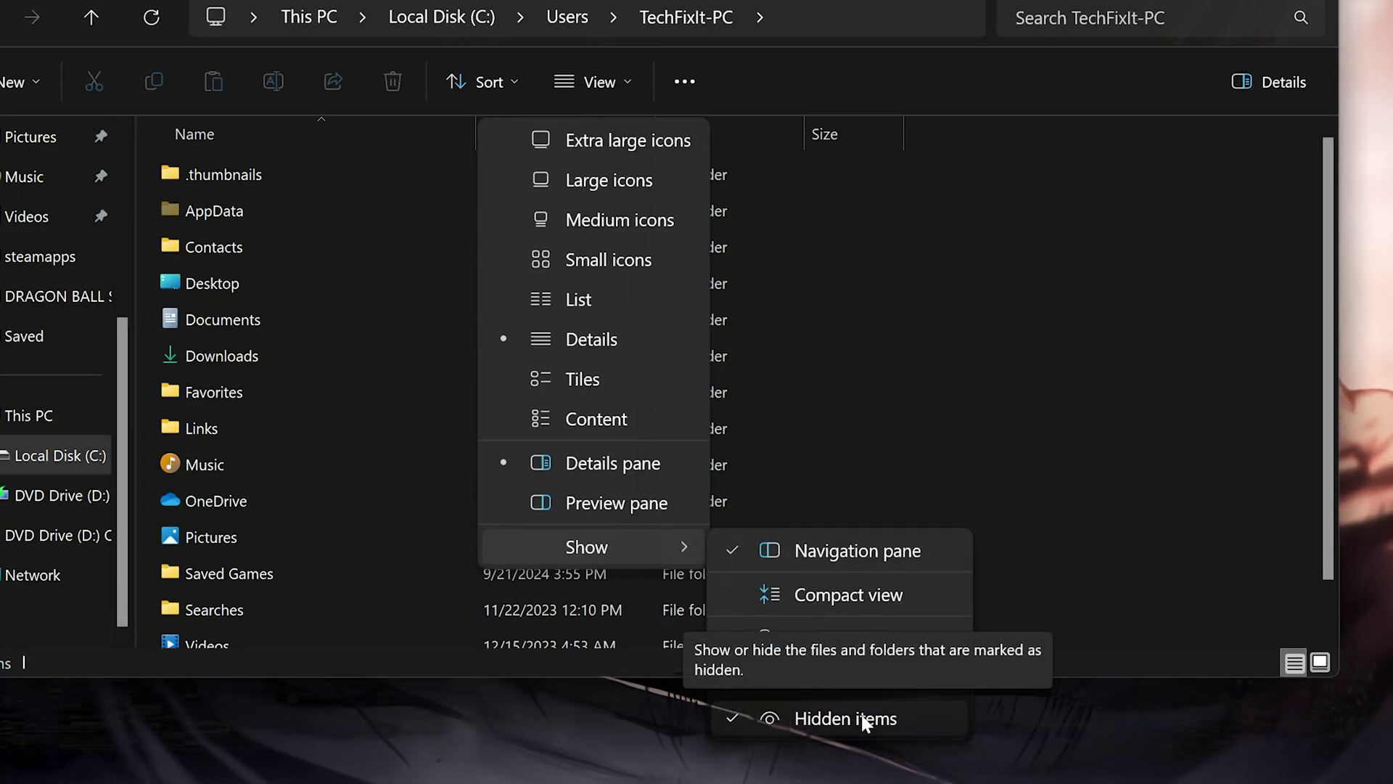
left_click(1053, 381)
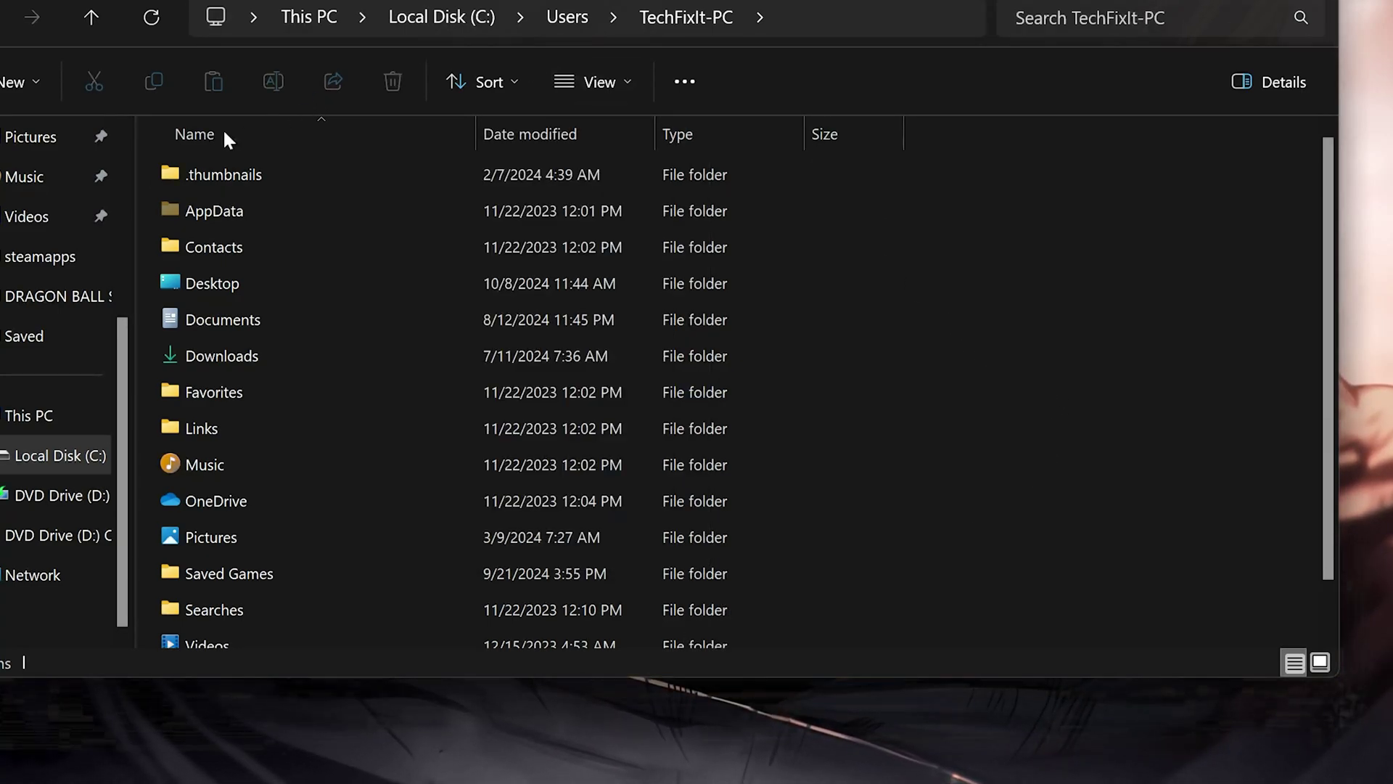
left_click(247, 207)
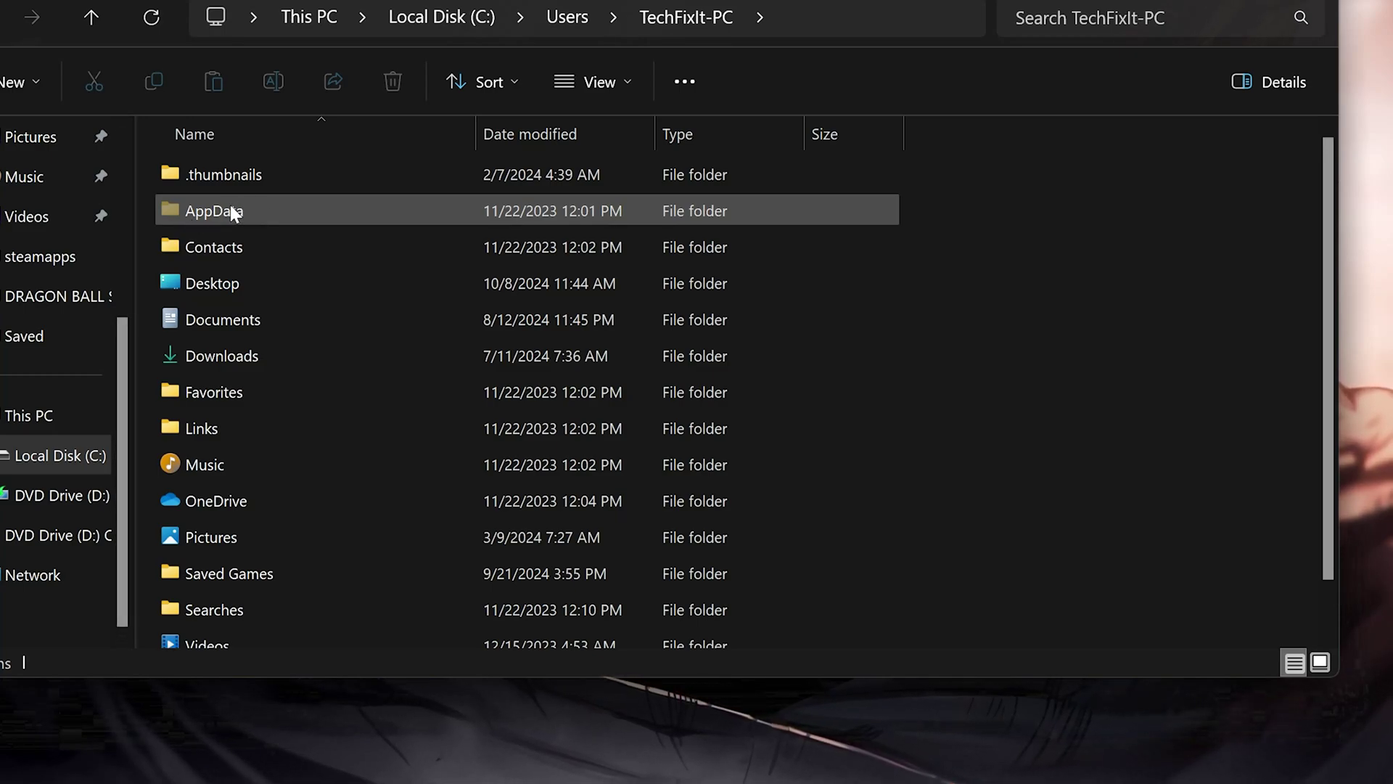
Open AppData\Local\SparkingZERO\Saved\Config\Windows to reveal the Engine and GameUserSettings files.
double_click(230, 206)
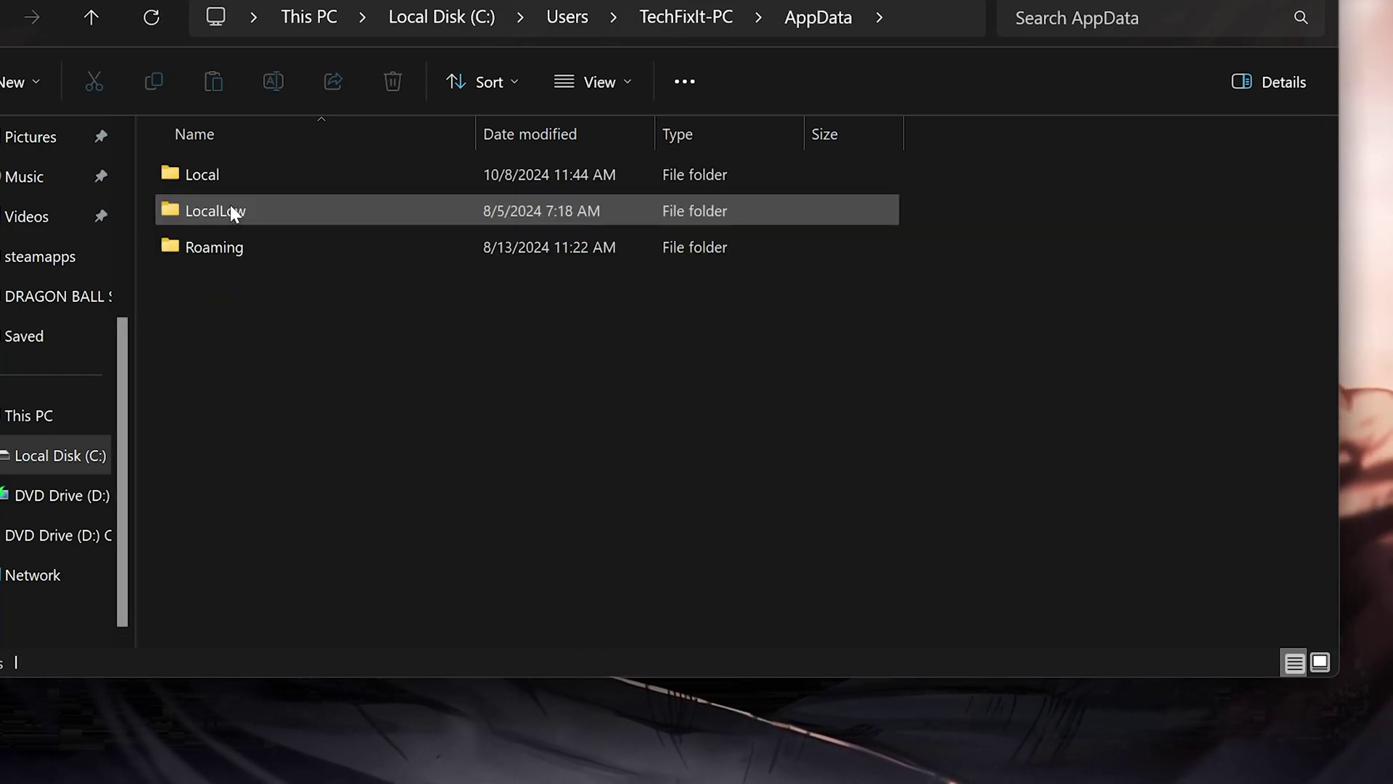
double_click(296, 167)
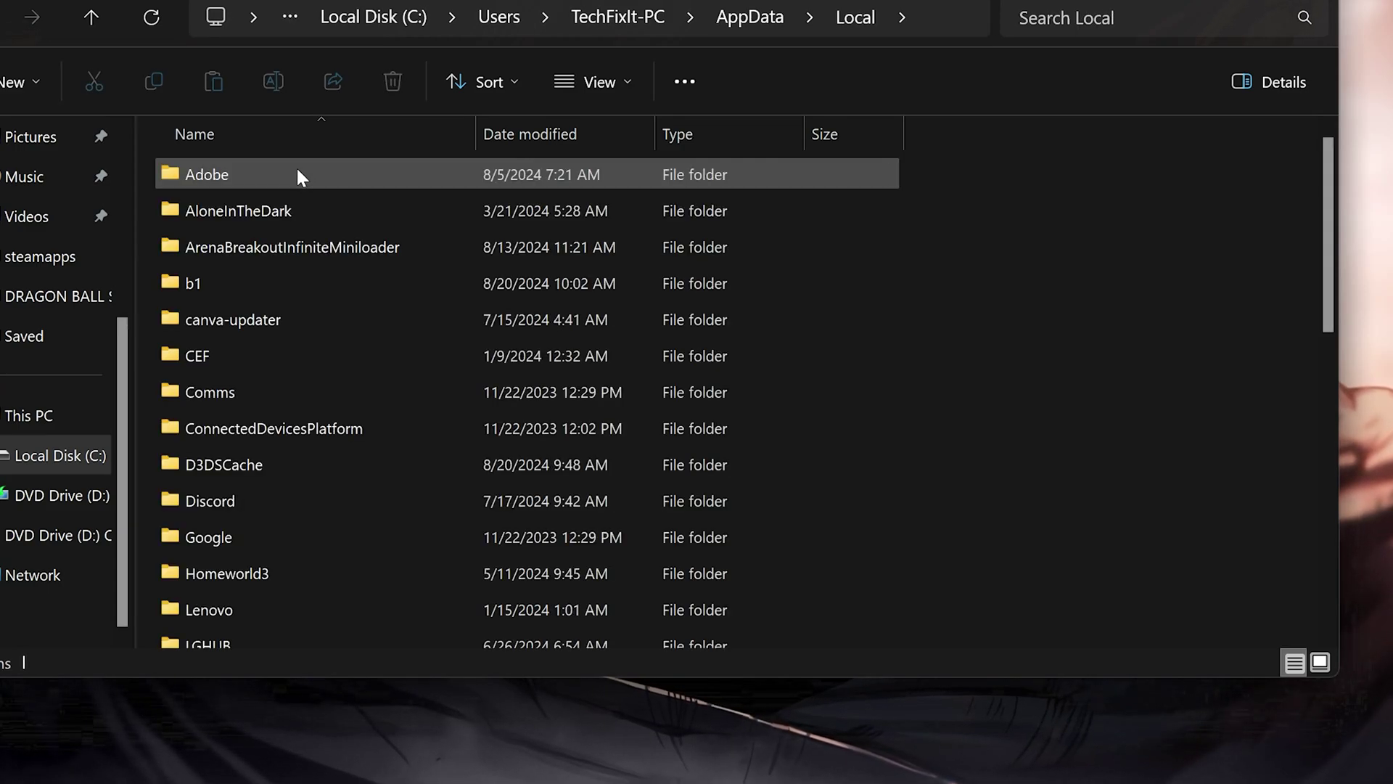
scroll(297, 171, "down", 10)
scroll(297, 170, "down", 2)
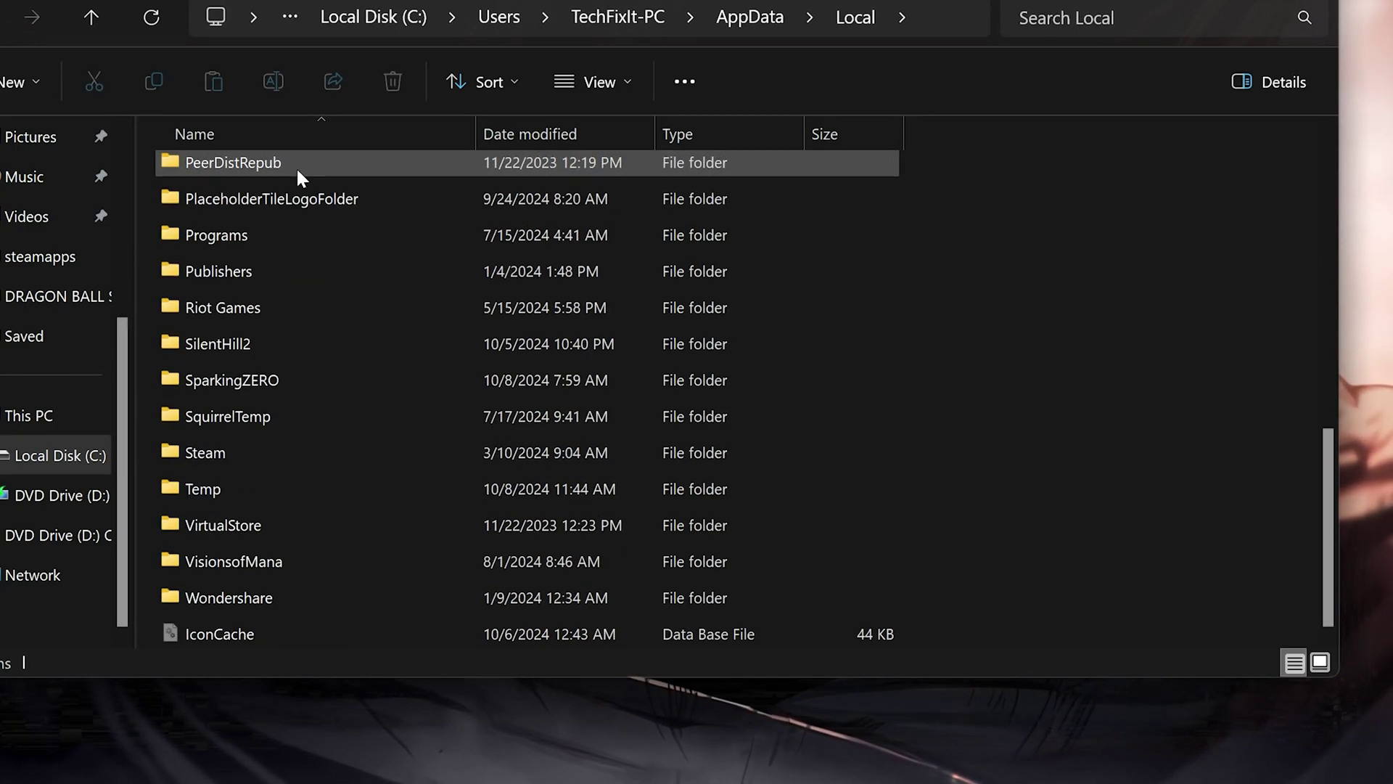
double_click(203, 385)
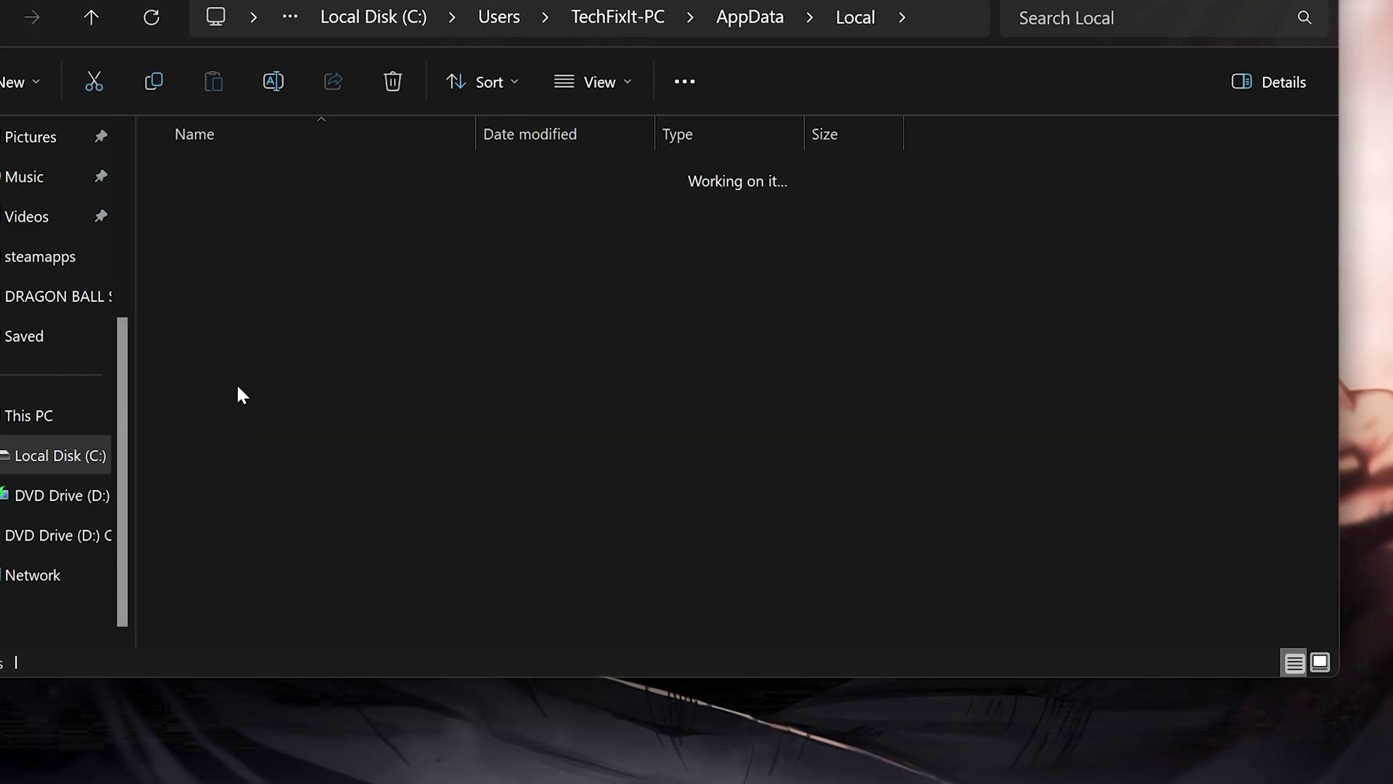
left_click(285, 159)
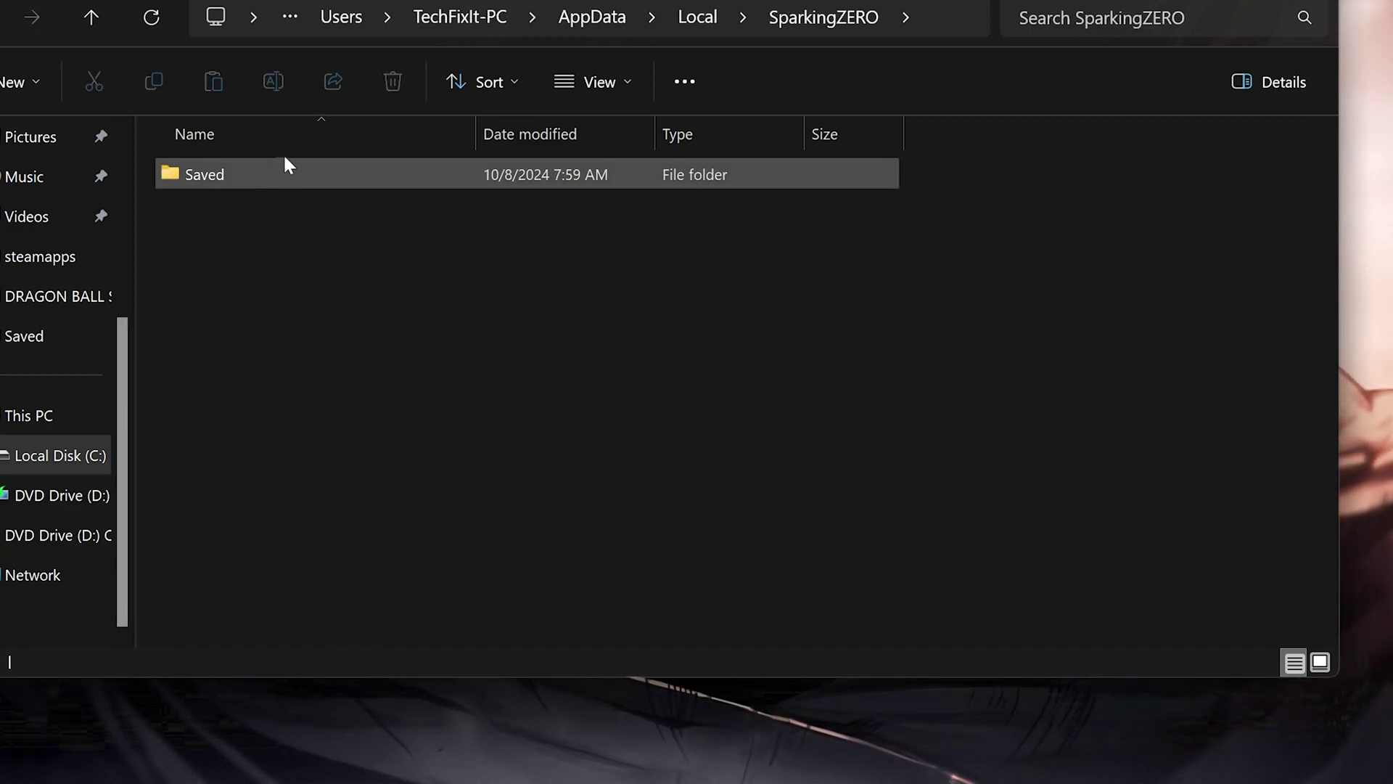
double_click(251, 174)
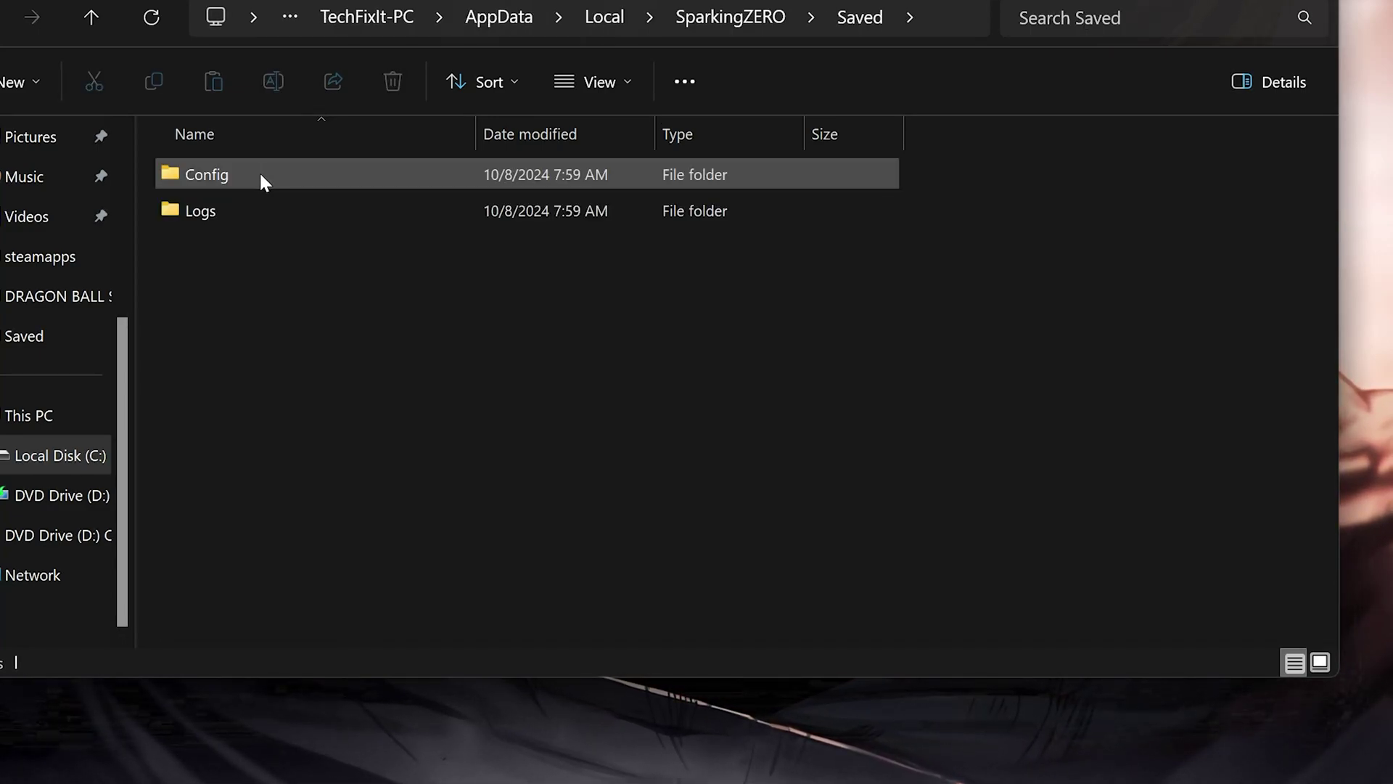
double_click(311, 177)
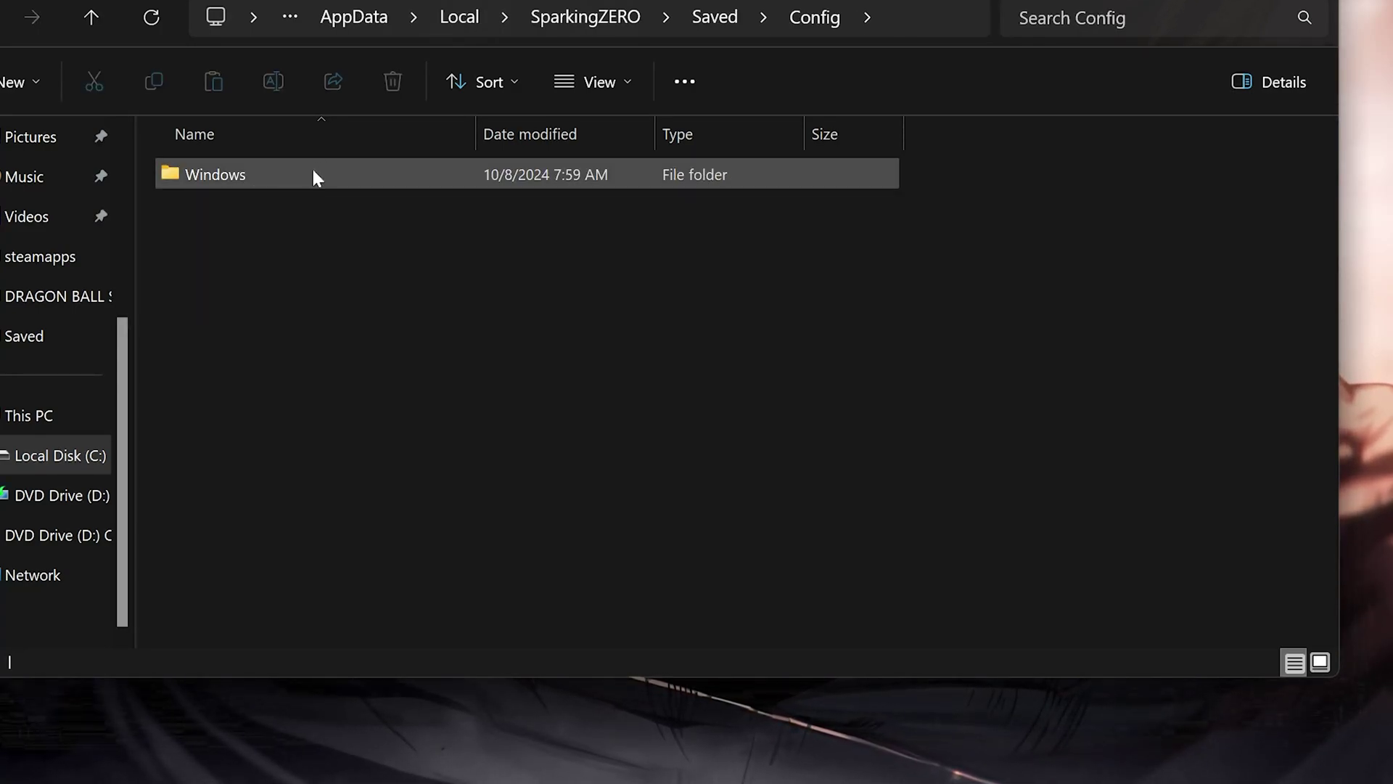
mouse_move(215, 174)
double_click(330, 178)
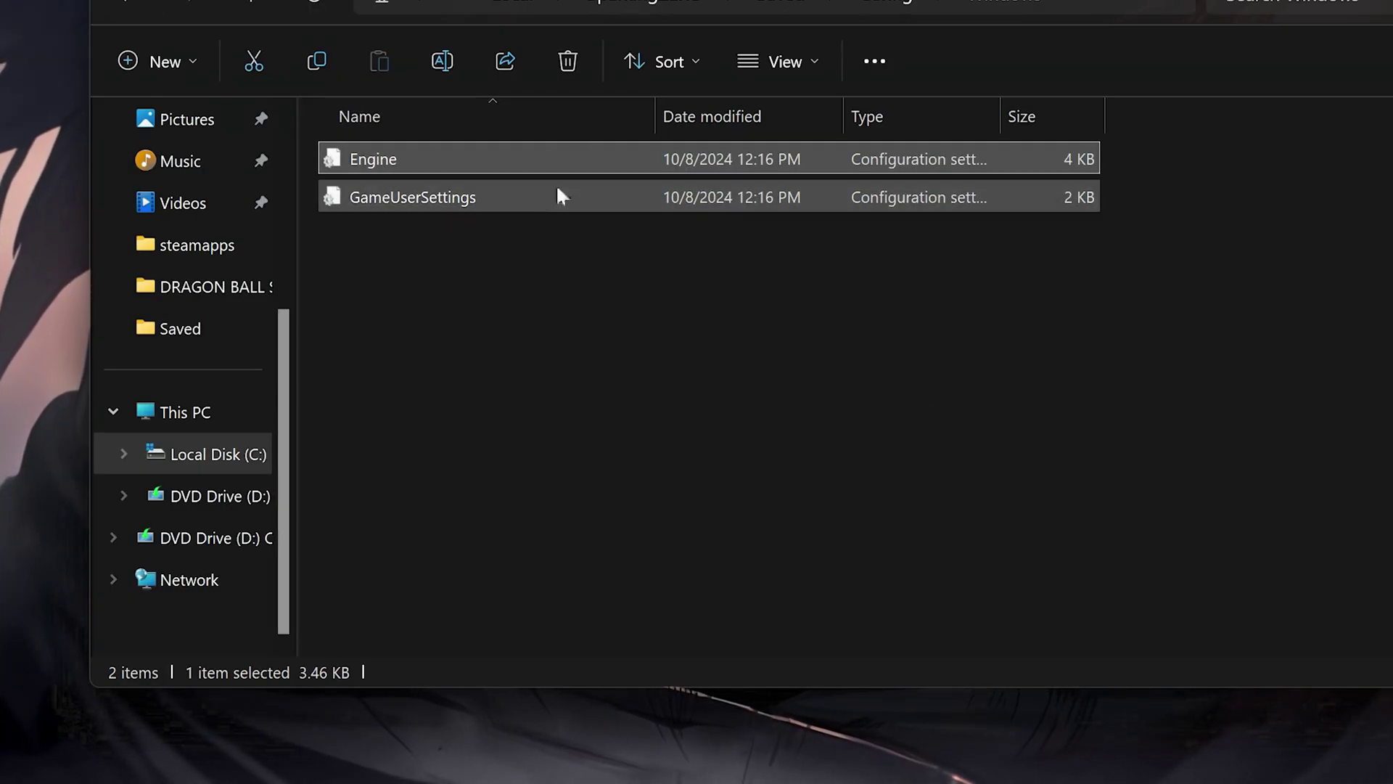
Open the Engine config in Notepad and place the cursor on its empty last line.
double_click(653, 156)
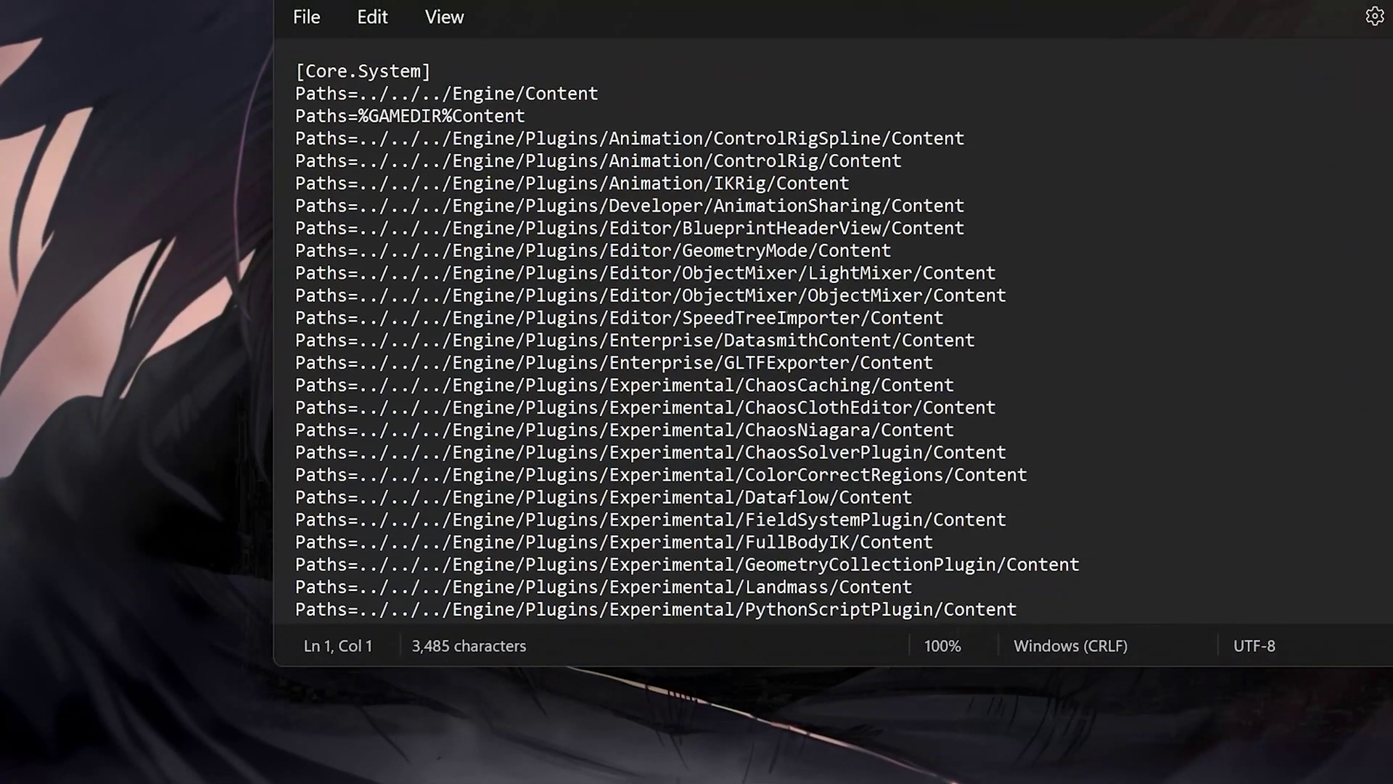
scroll(913, 618, "down", 6)
scroll(913, 618, "down", 4)
scroll(913, 618, "up", 1)
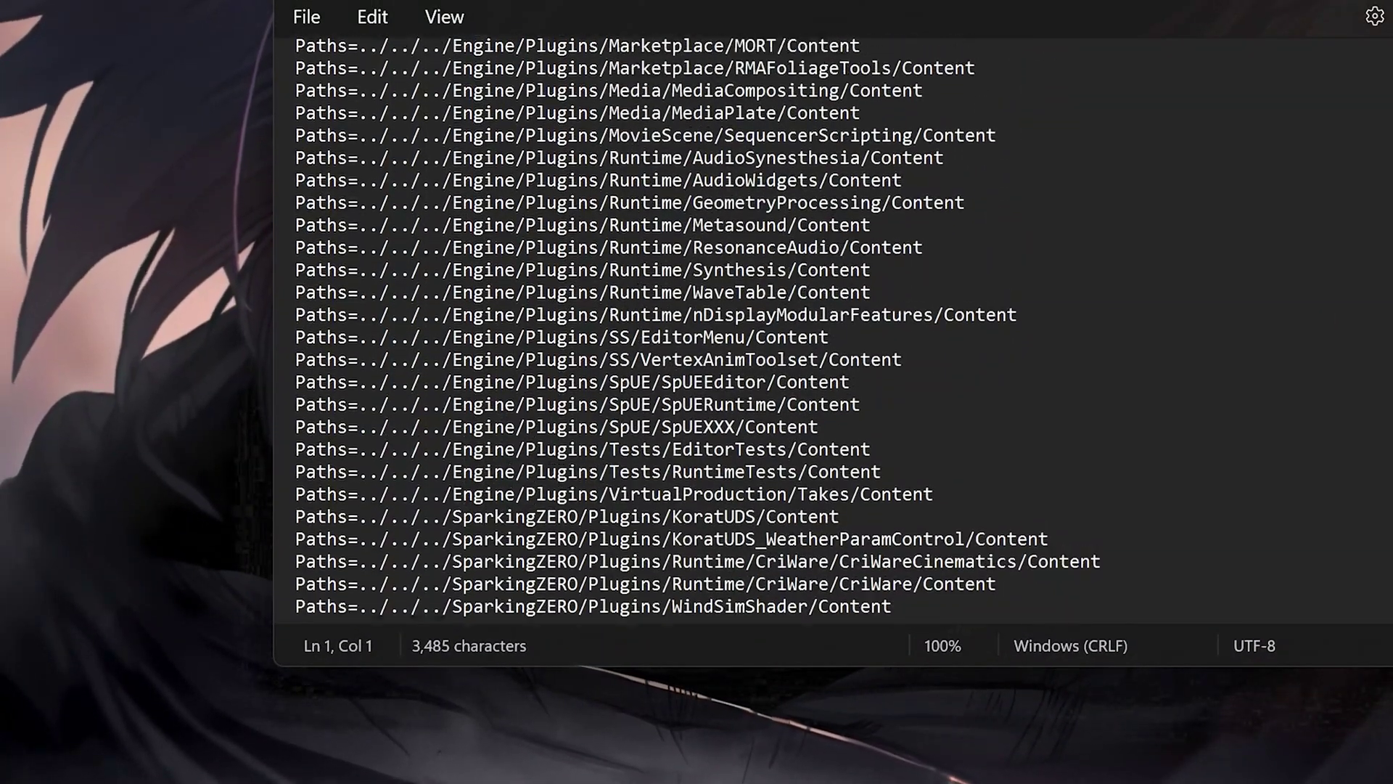
scroll(913, 618, "down", 1)
left_click(913, 619)
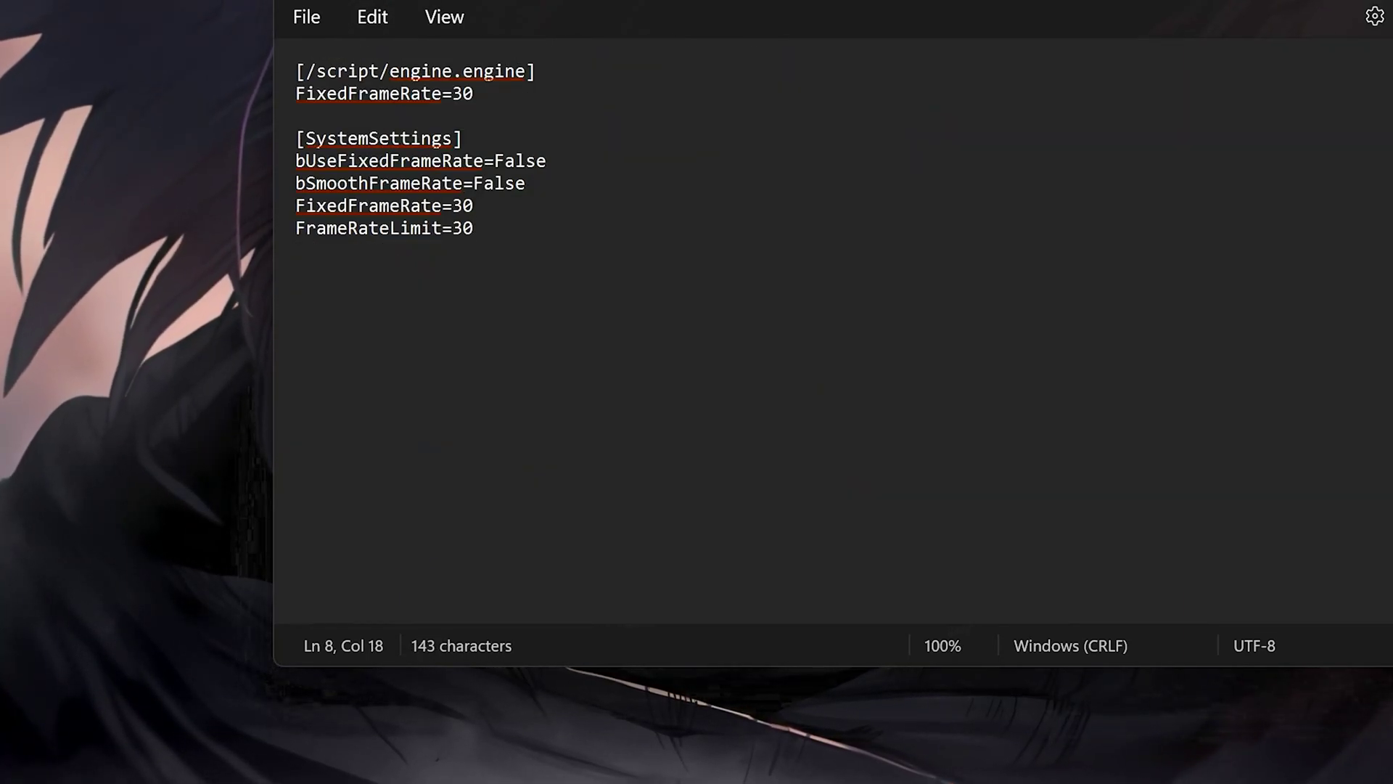
Copy all frame-rate settings text from the other Notepad tab, then return to Engine.
left_click_drag(475, 228, 312, 72)
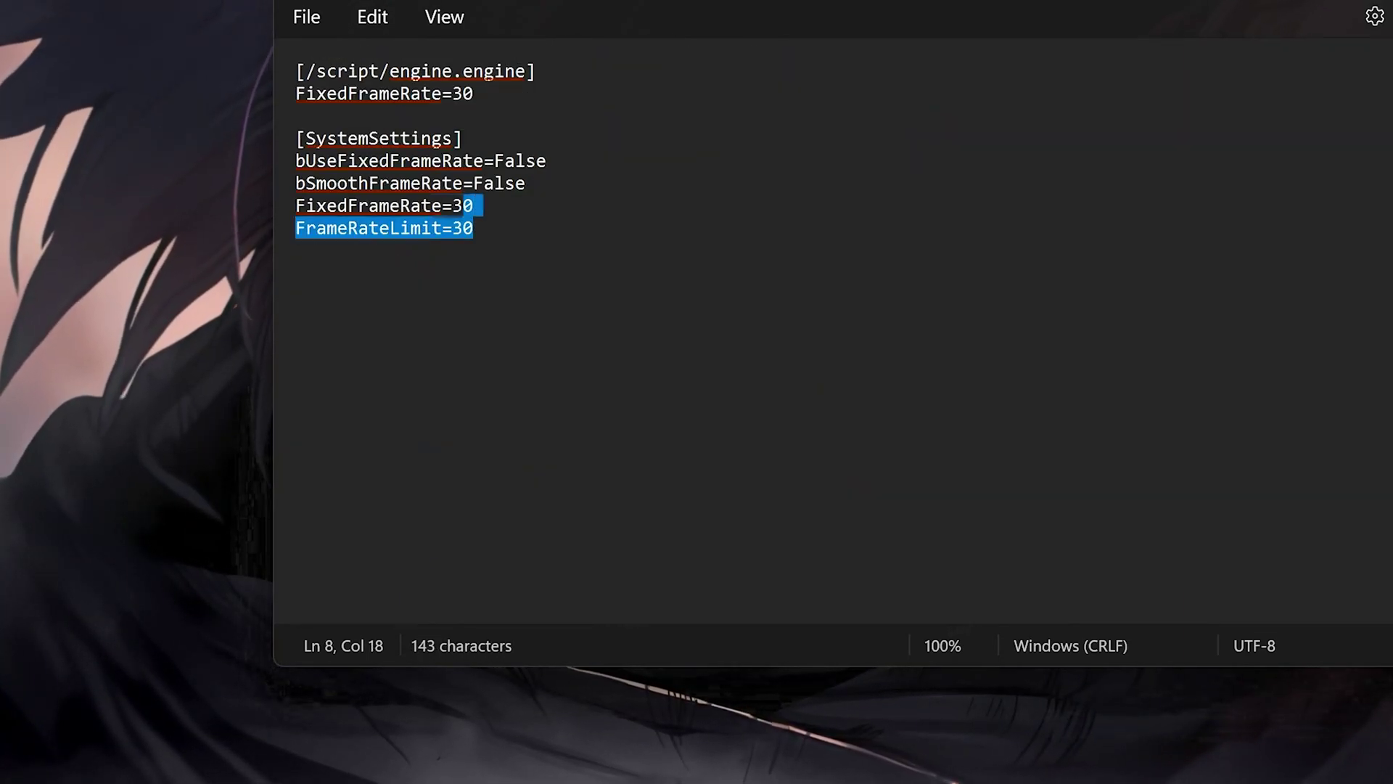
right_click(334, 86)
left_click(417, 224)
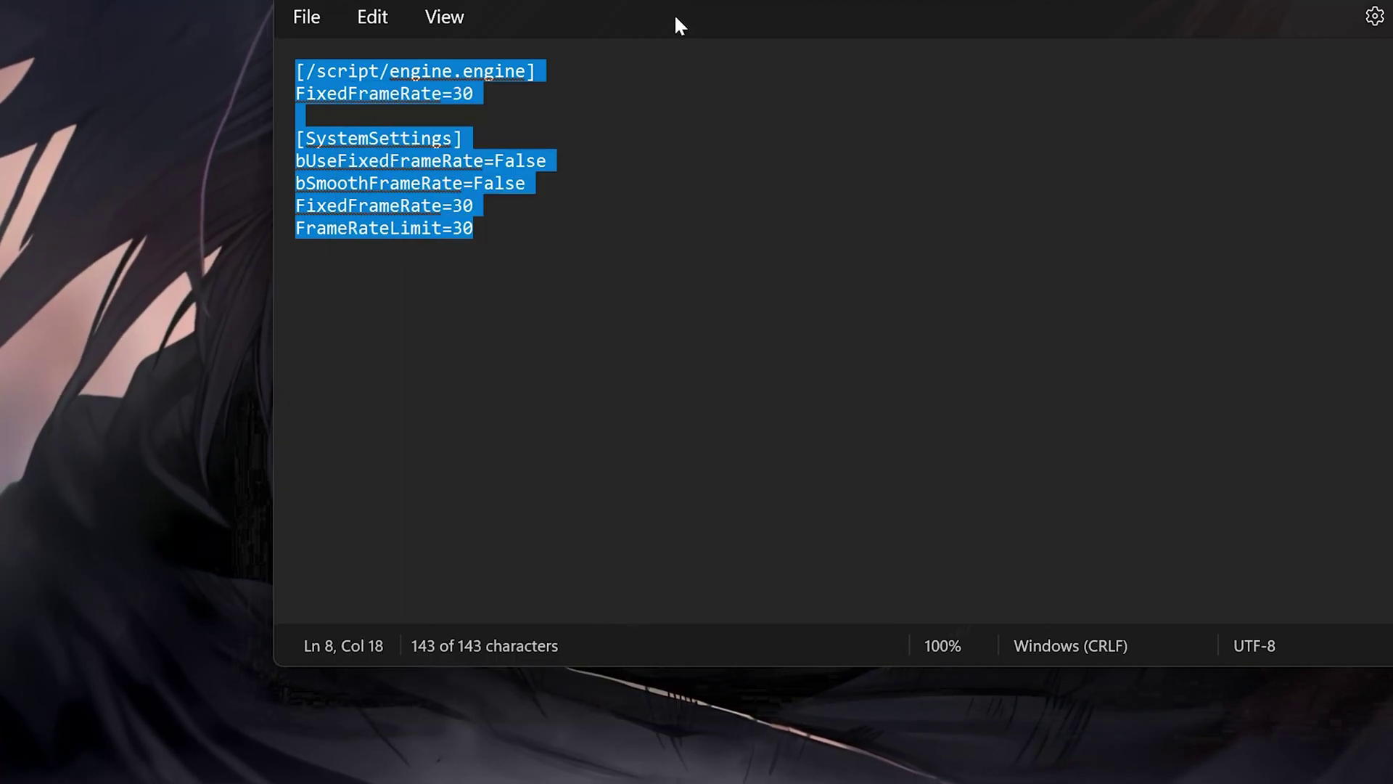
left_click(691, 2)
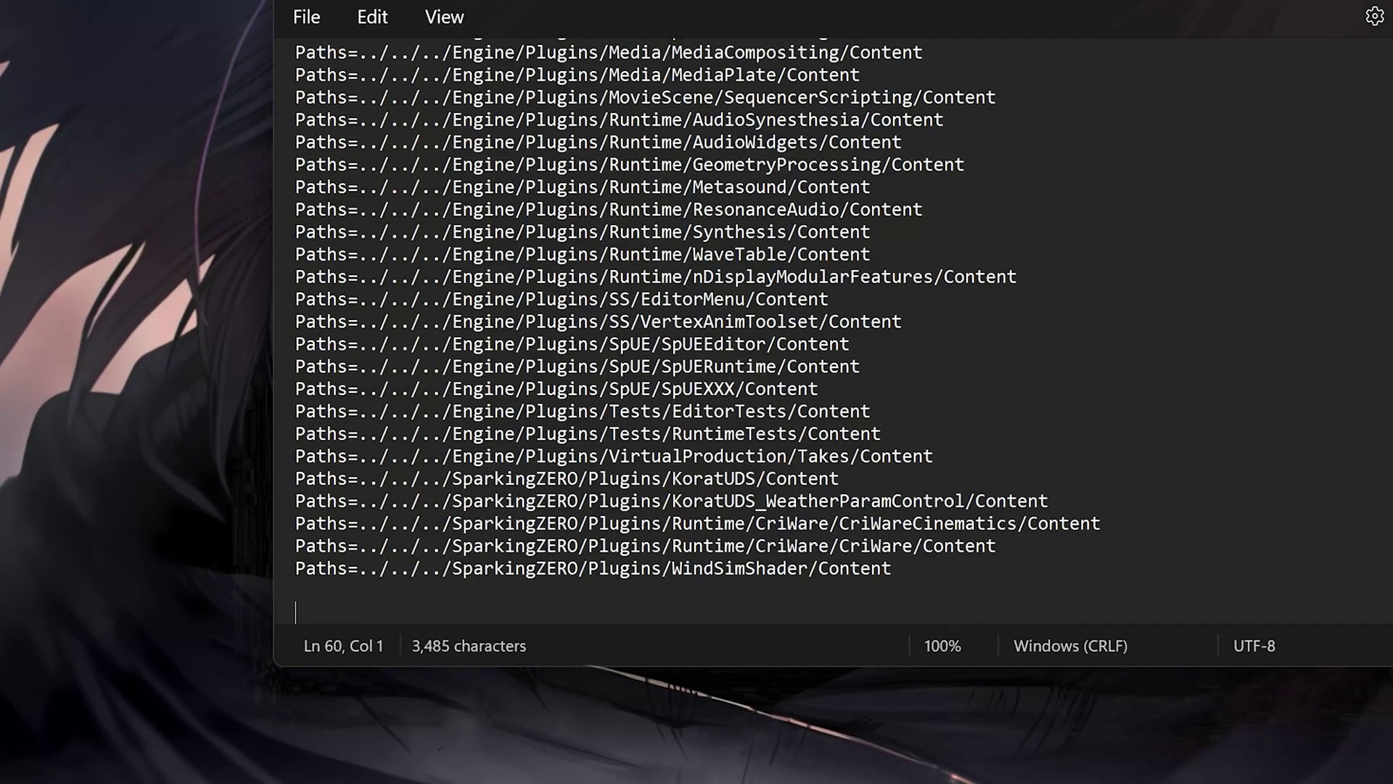
Paste the frame-rate settings at the end of Engine.ini and save the file.
right_click(360, 134)
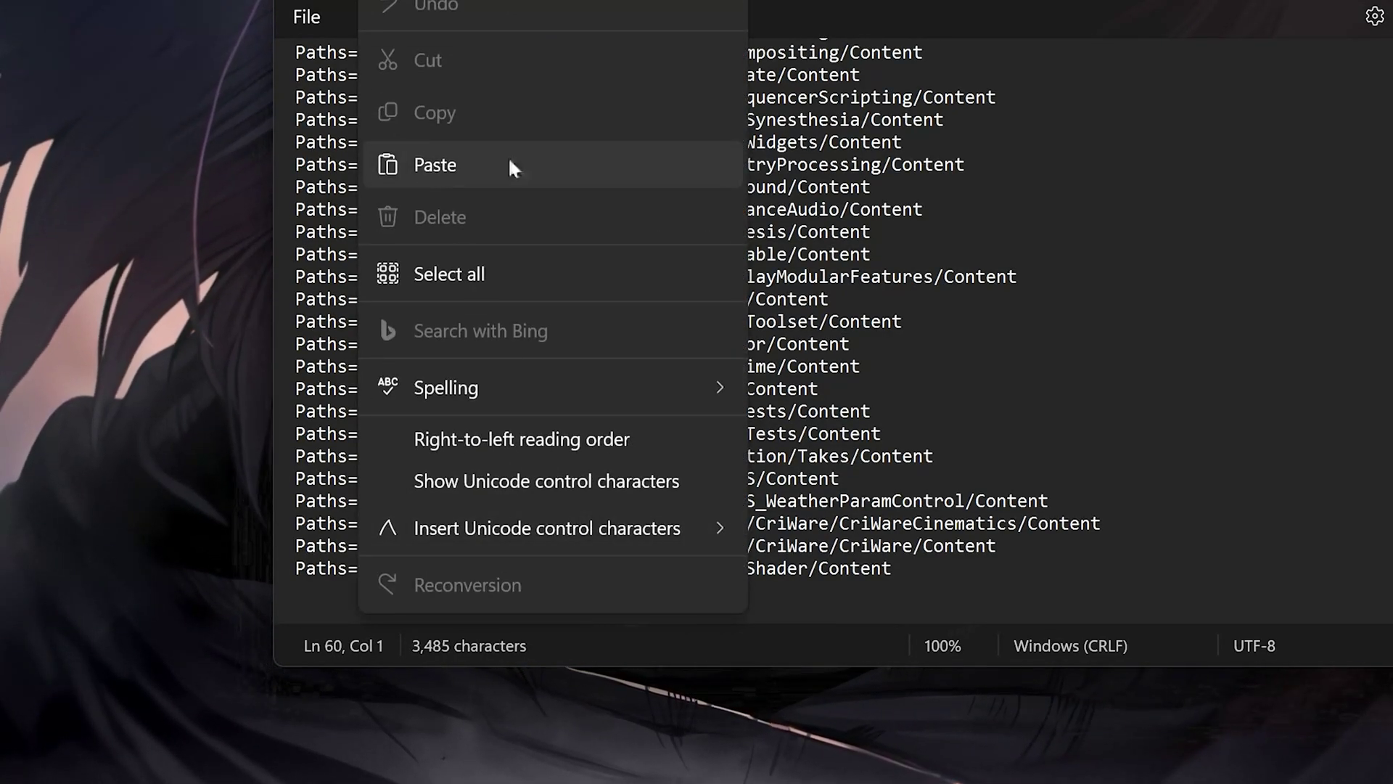
left_click(463, 185)
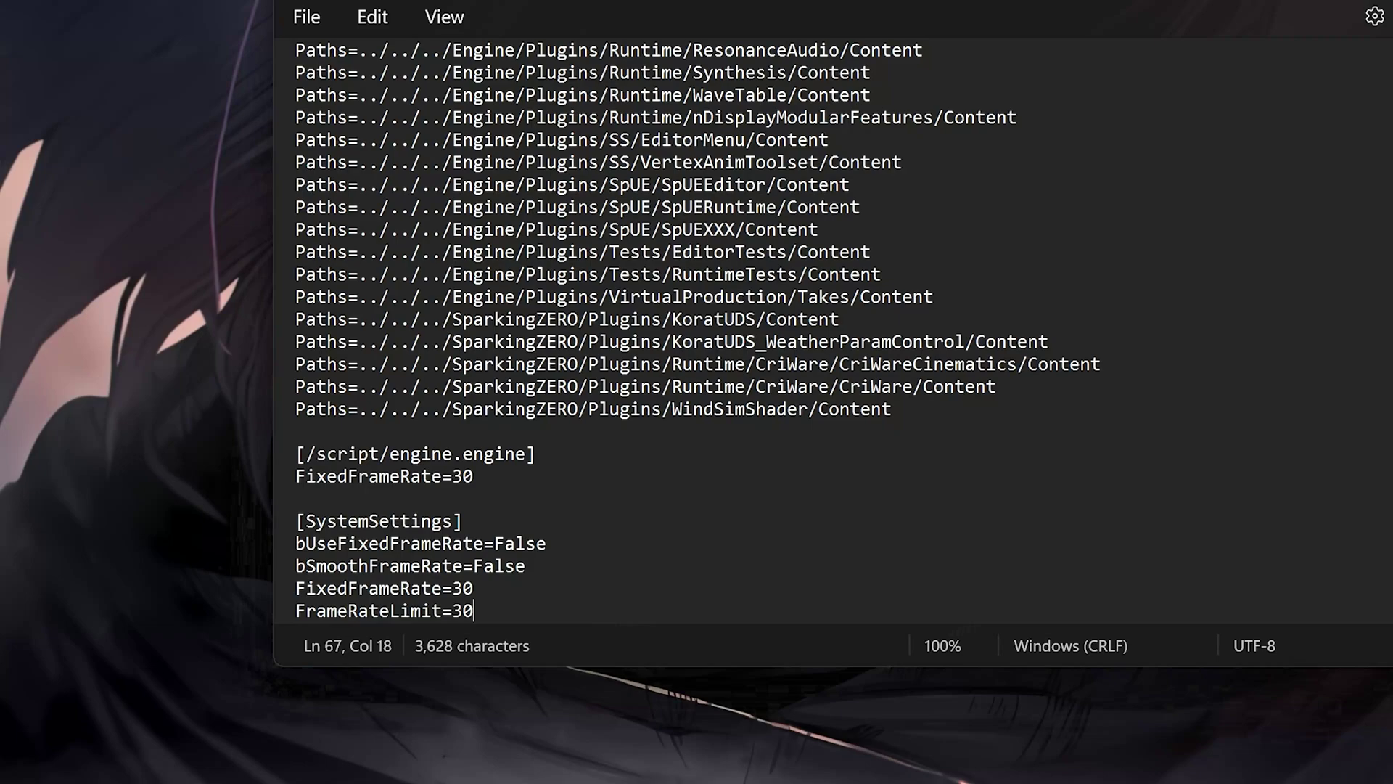
left_click(316, 19)
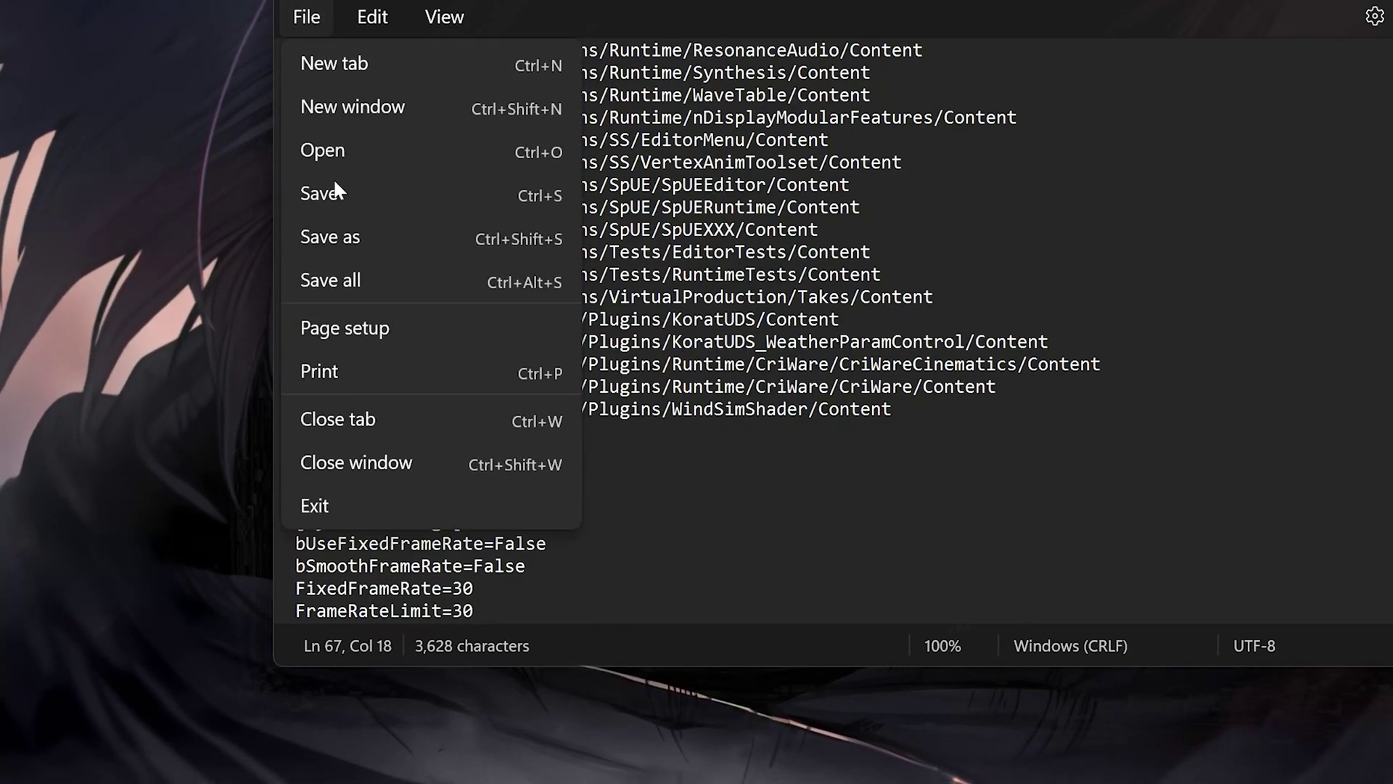
left_click(380, 198)
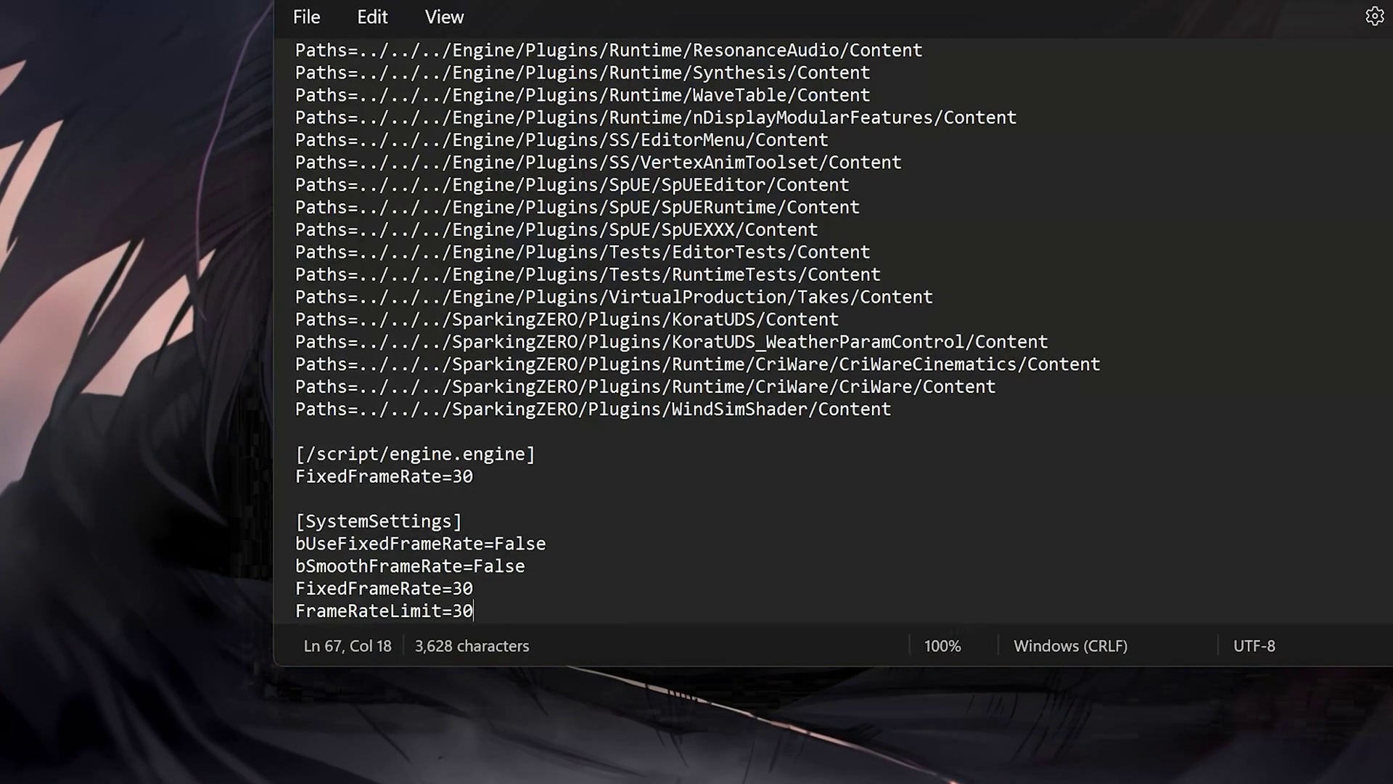